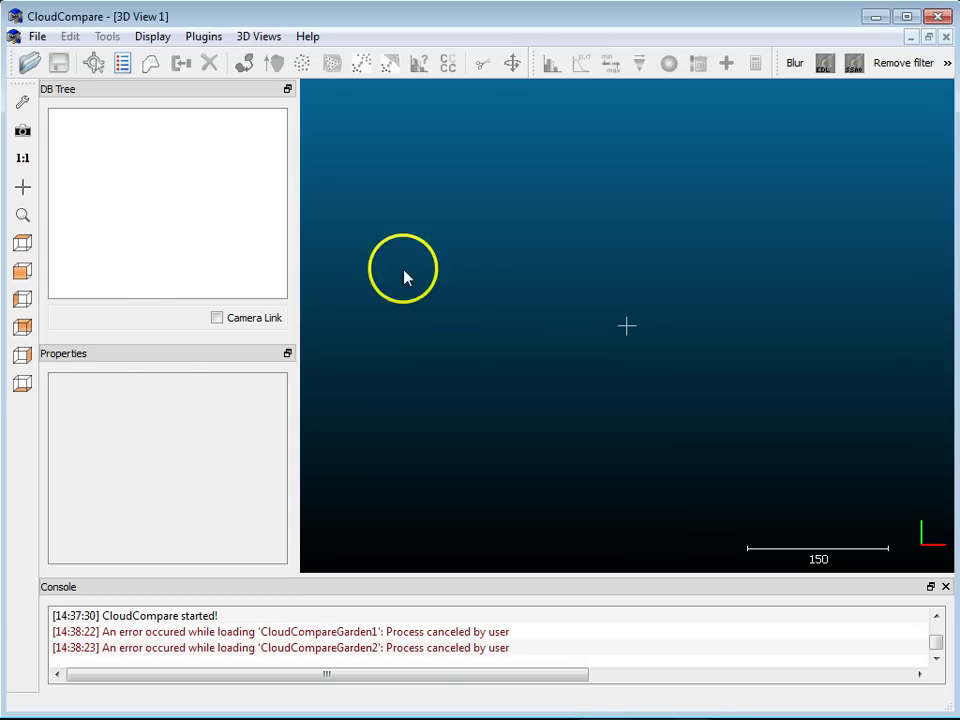
Open CloudCompareGarden1.pts and CloudCompareGarden2.pts, accepting the first cloud's default column layout.
click(37, 36)
click(66, 60)
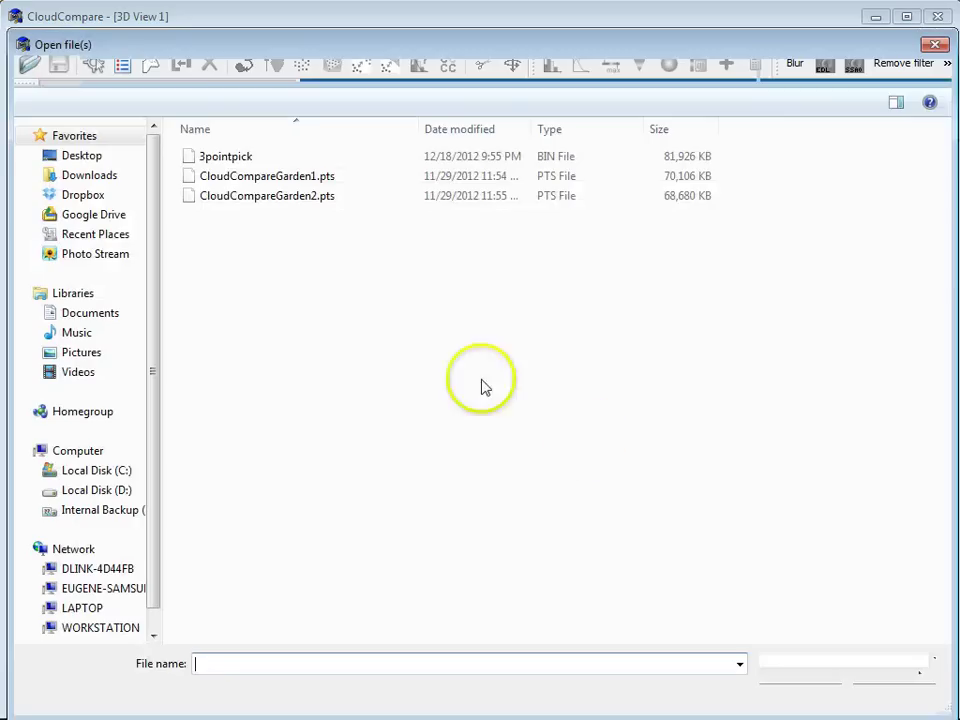
click(253, 177)
ctrl+click(253, 196)
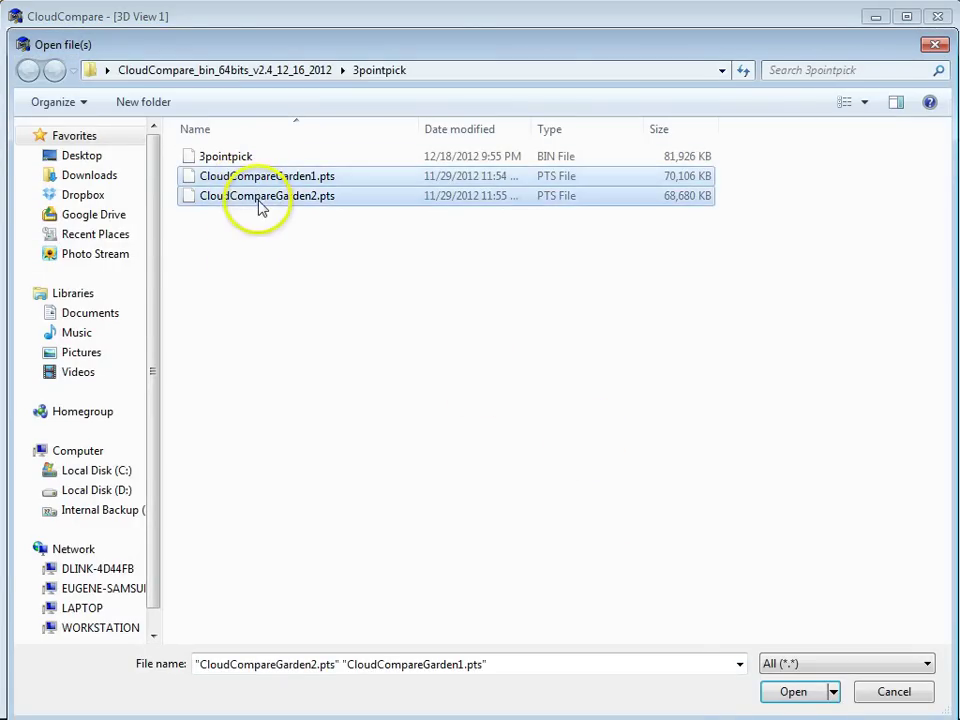
click(793, 692)
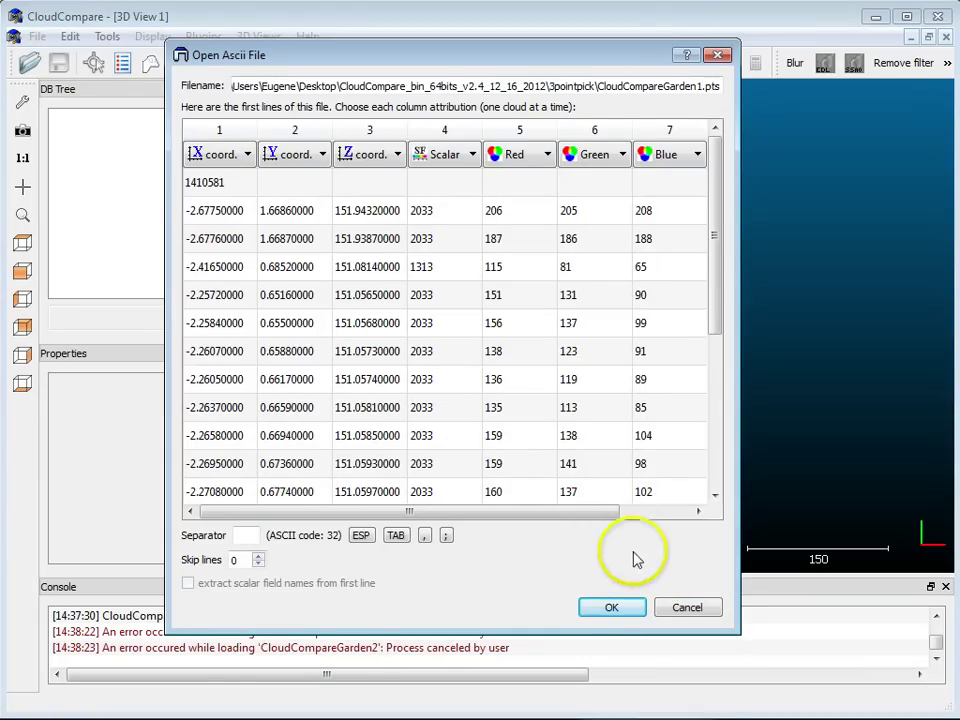
click(611, 608)
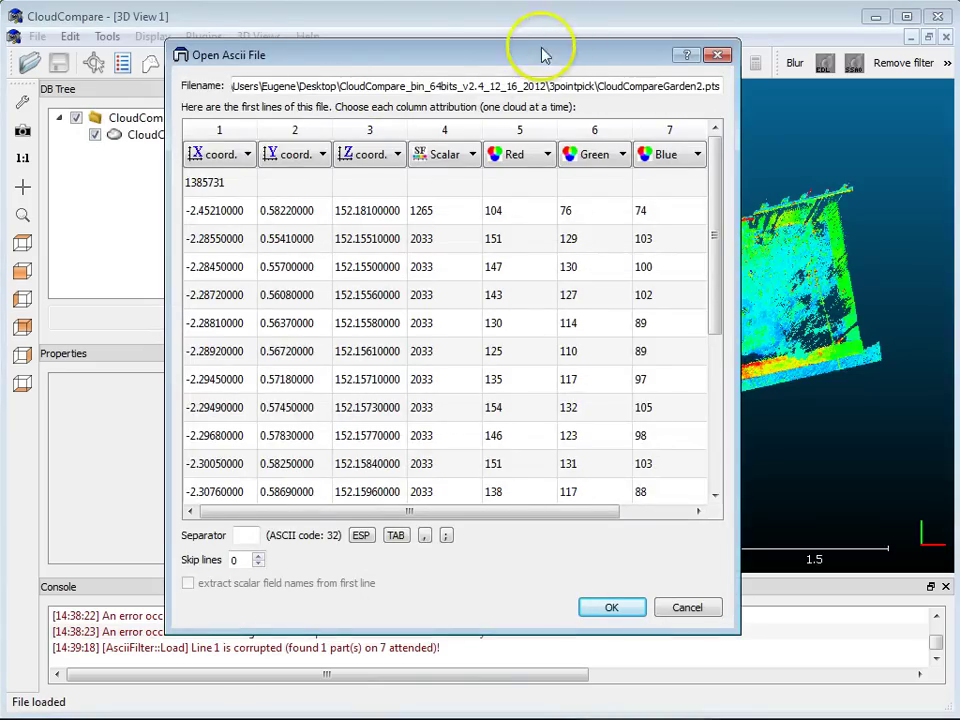
Set column 4 to Ignore for CloudCompareGarden2.pts and load it.
drag(510, 65, 524, 73)
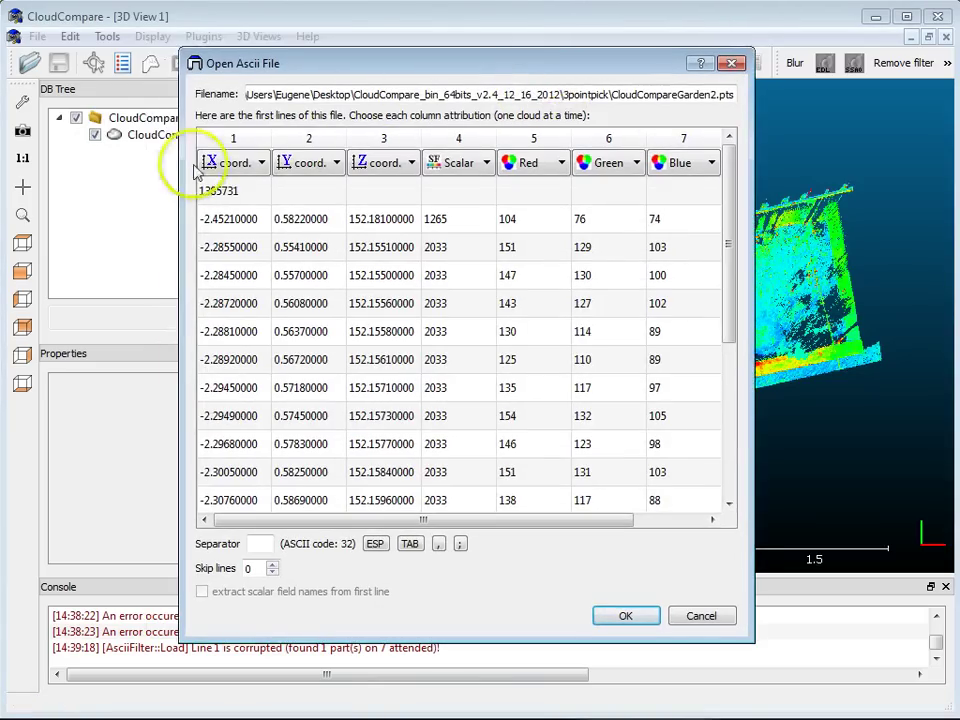
click(480, 171)
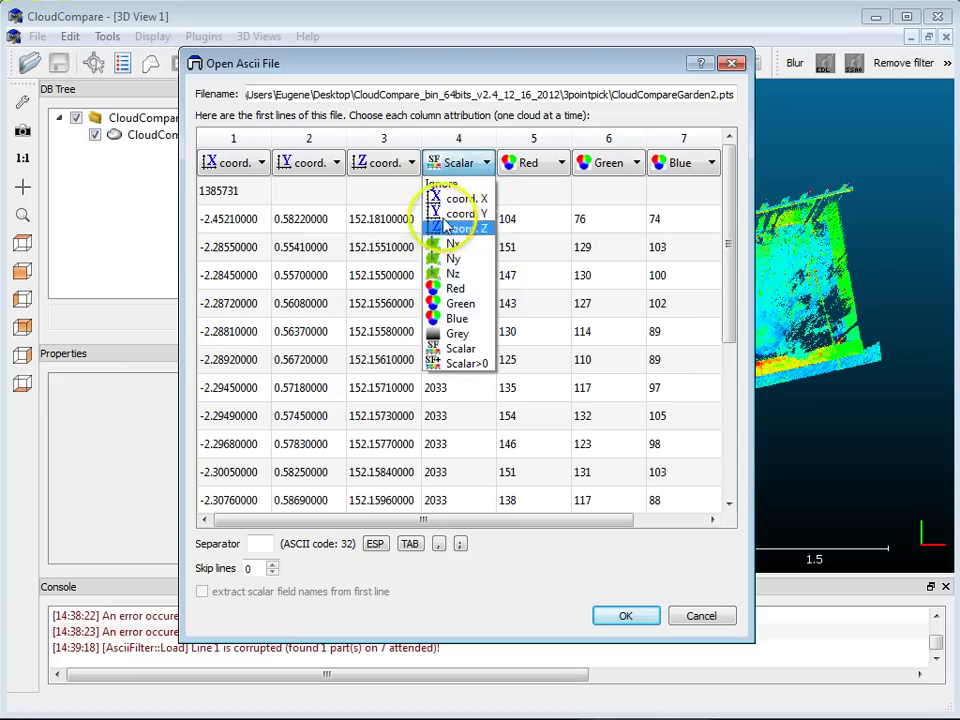
click(448, 184)
click(469, 167)
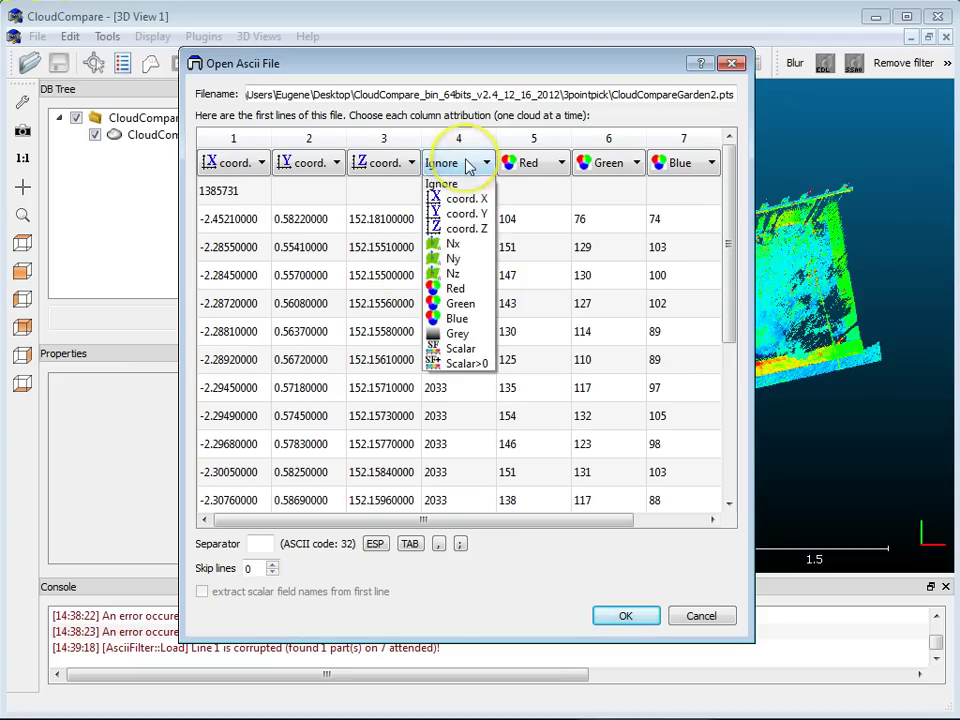
click(461, 362)
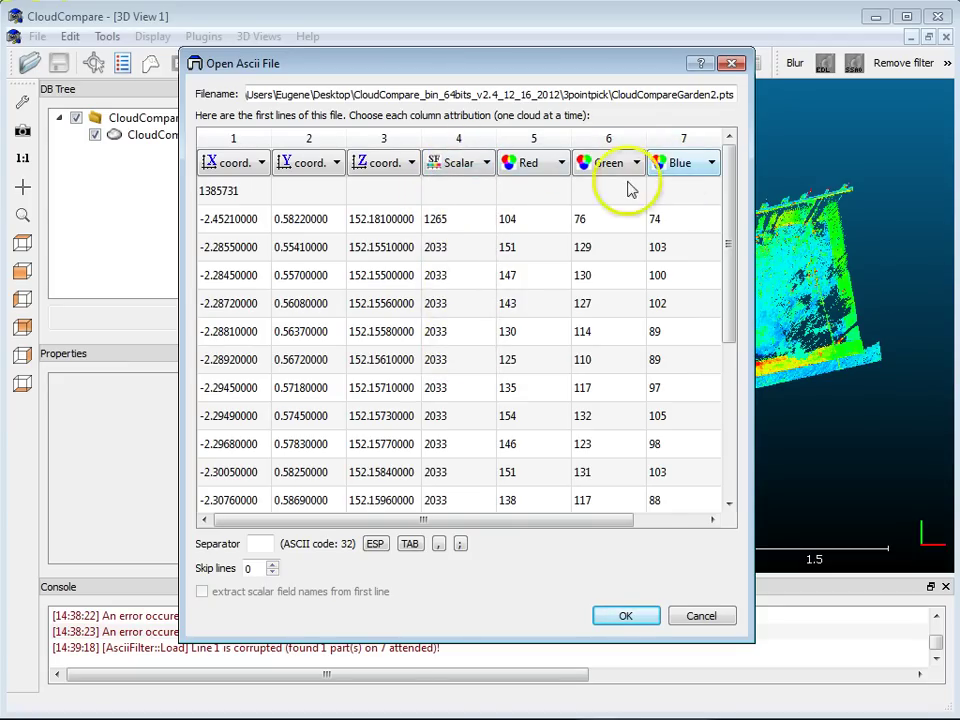
click(449, 172)
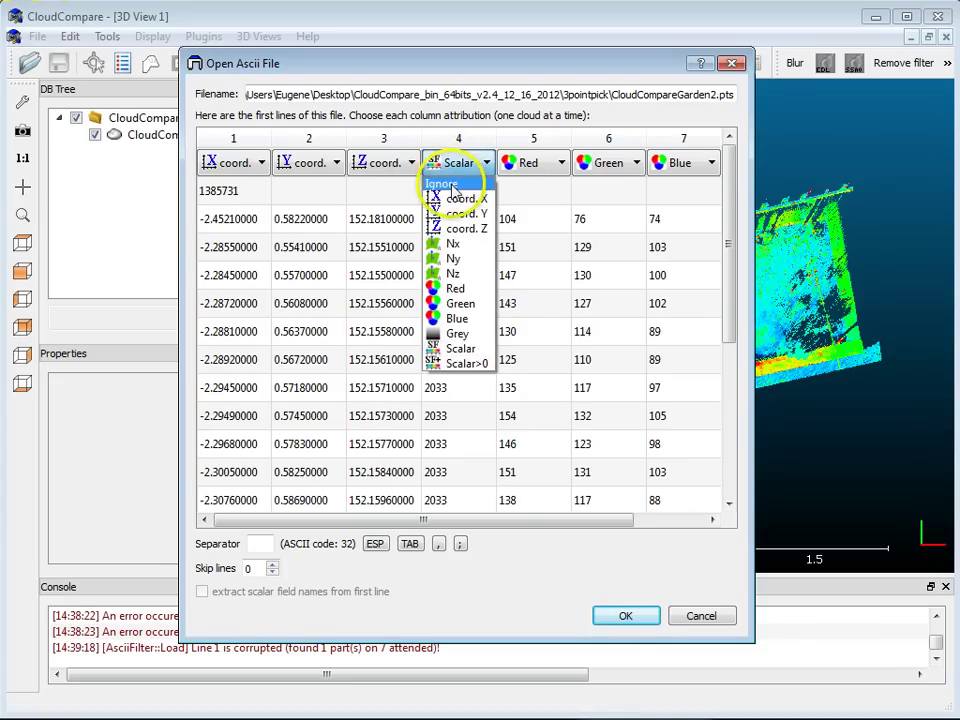
click(455, 186)
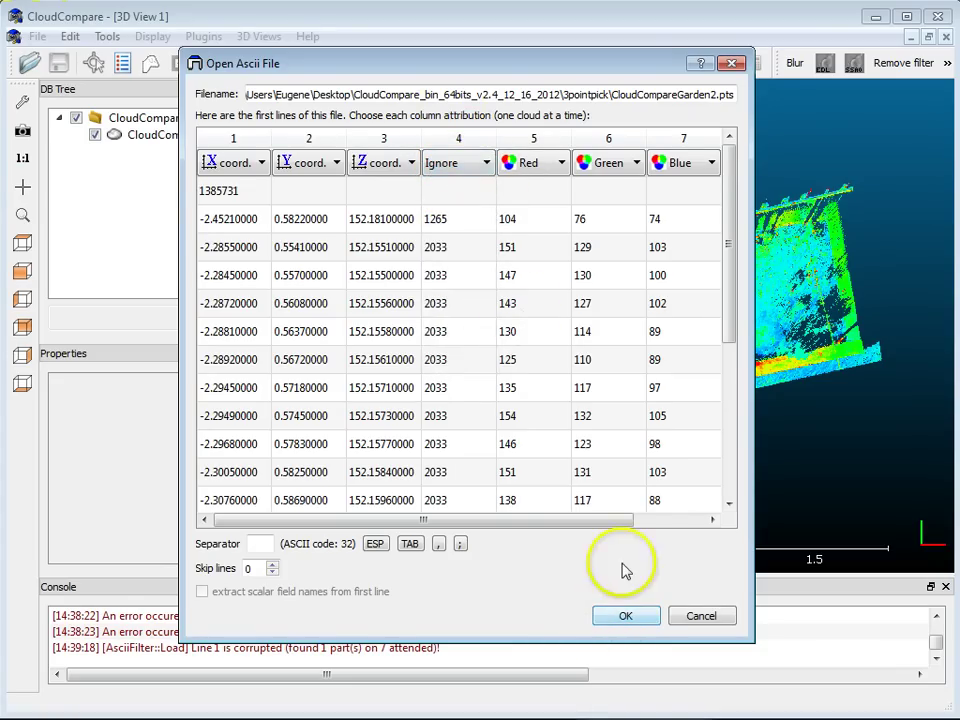
click(625, 616)
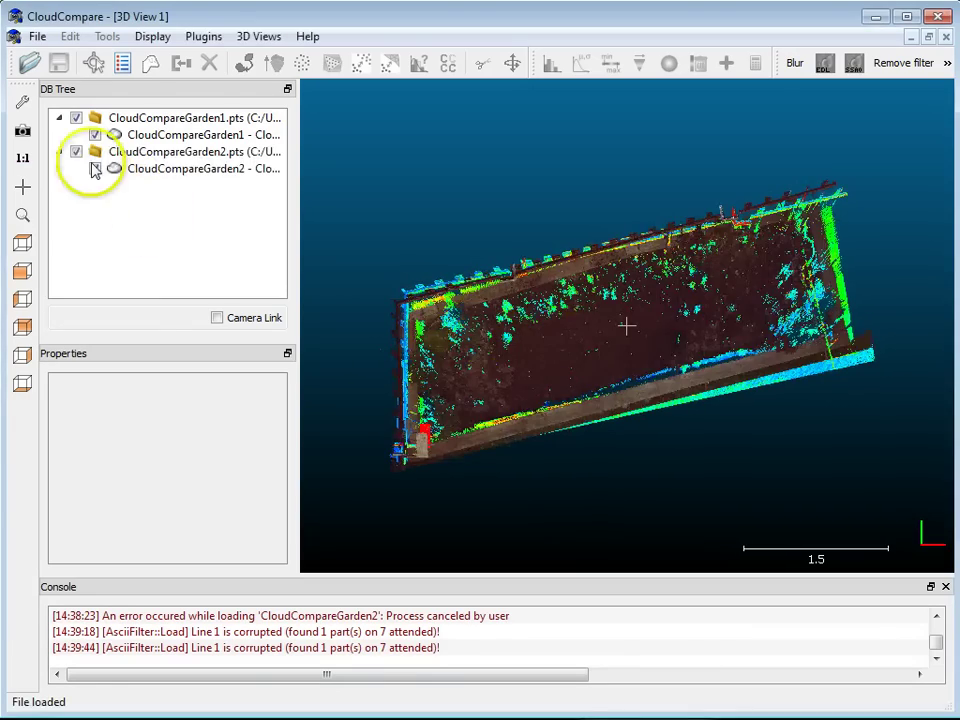
Hide Garden2 and set Garden1's current scalar field to None so it shows RGB colours.
click(76, 152)
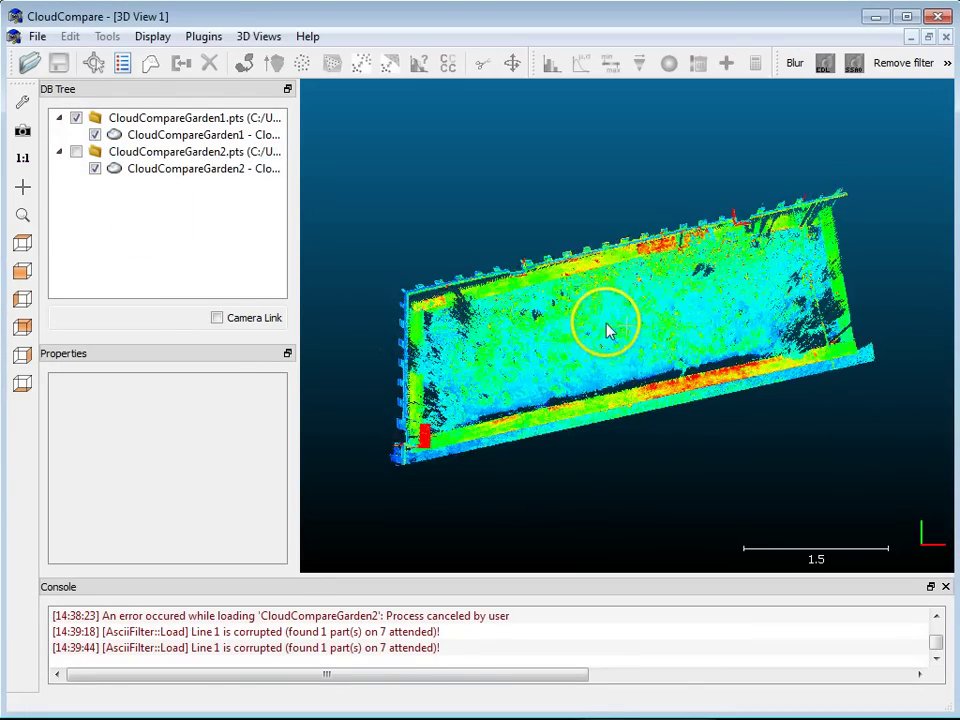
drag(607, 332, 204, 409)
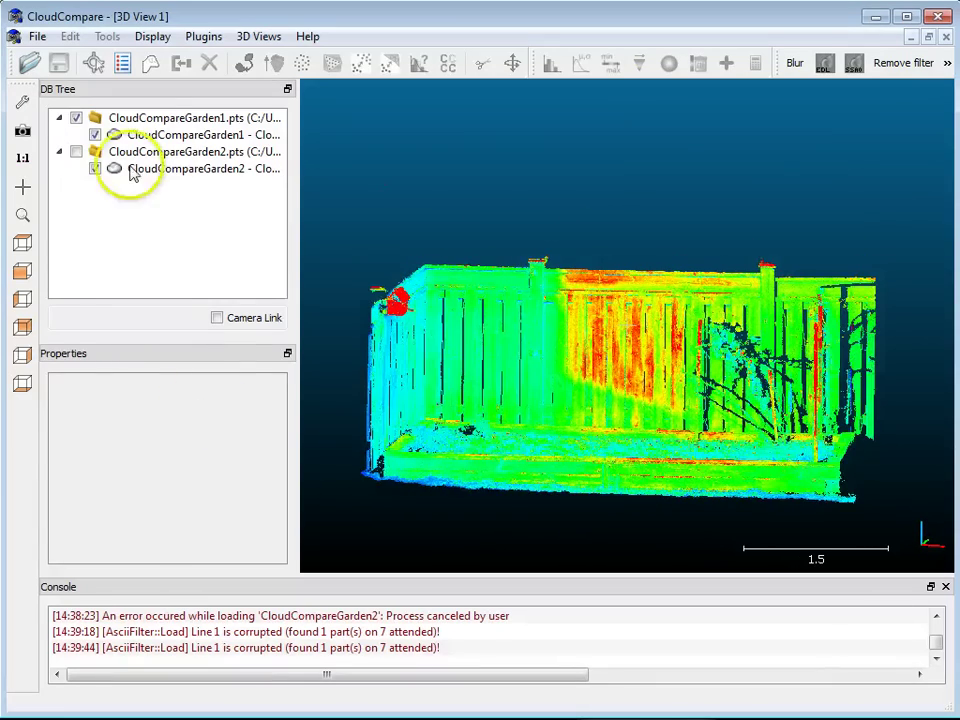
click(140, 134)
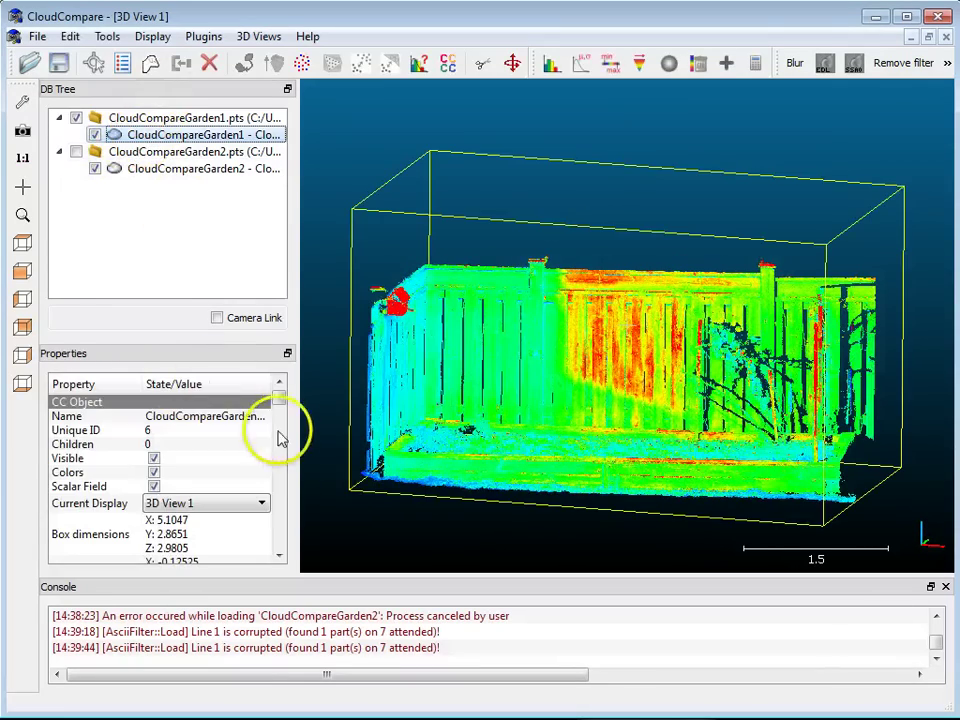
drag(279, 396, 285, 480)
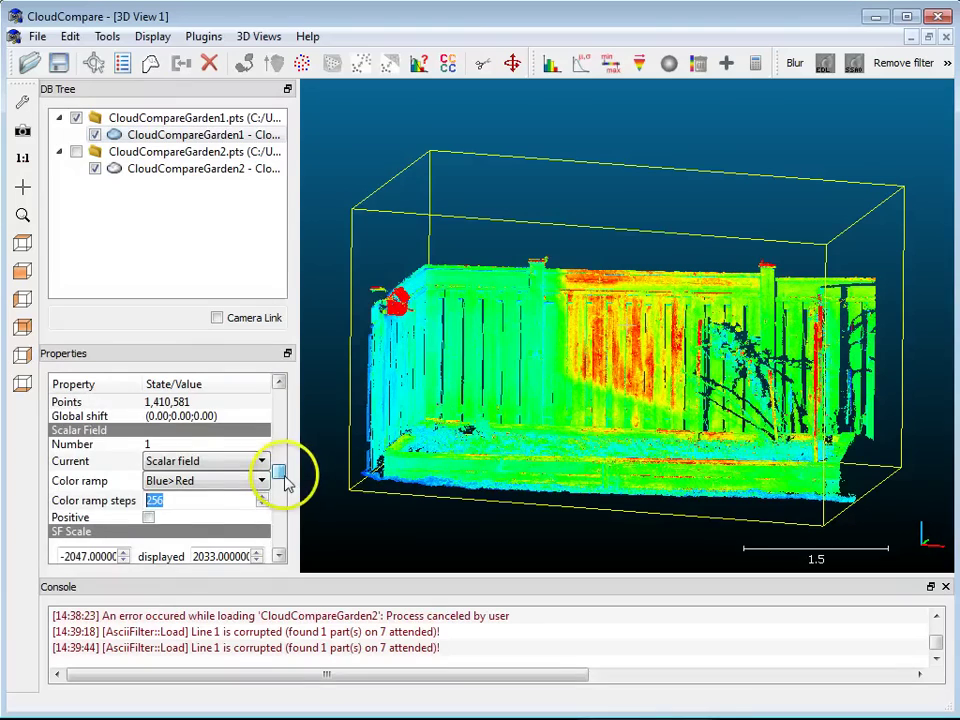
scroll(187, 465, up, 1)
click(171, 514)
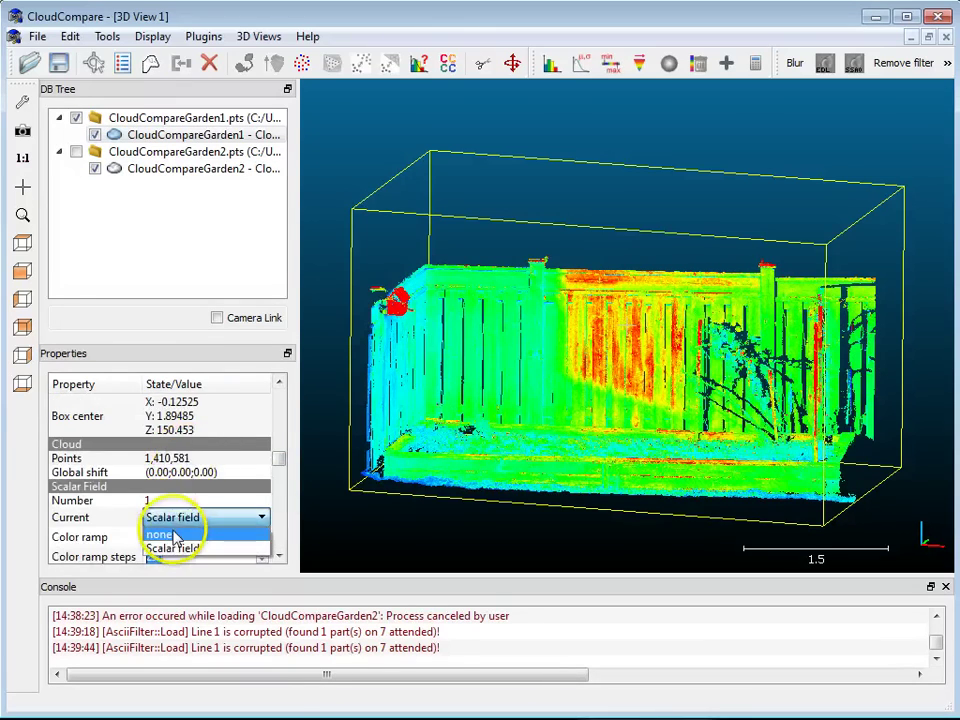
click(150, 532)
drag(668, 352, 549, 369)
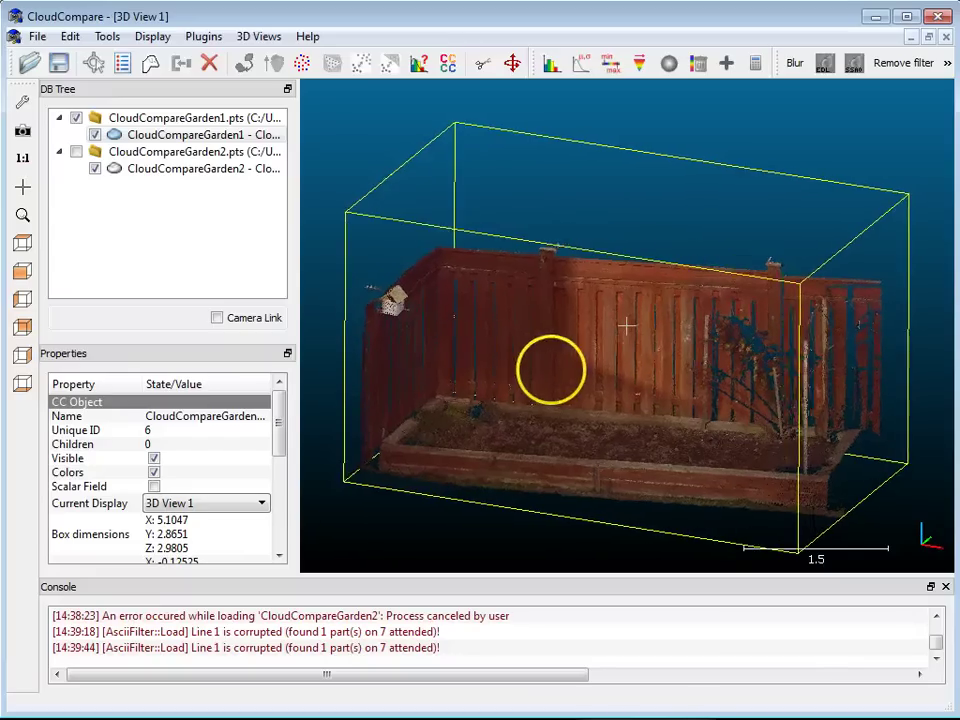
Briefly reshow Garden2 to compare, then hide it and orbit around Garden1.
click(78, 152)
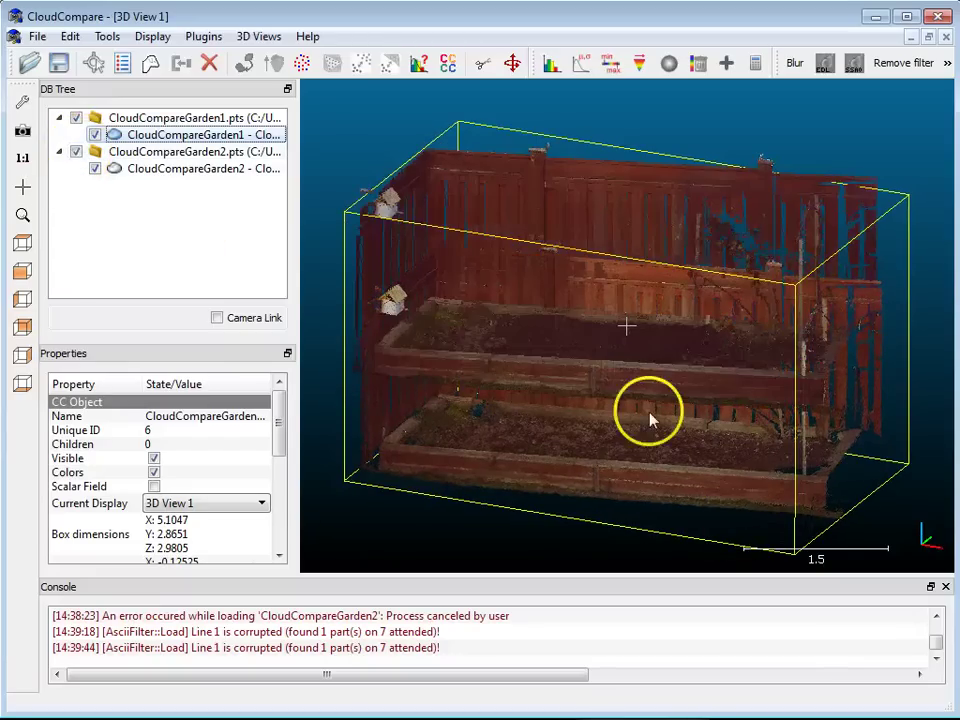
drag(649, 407, 604, 410)
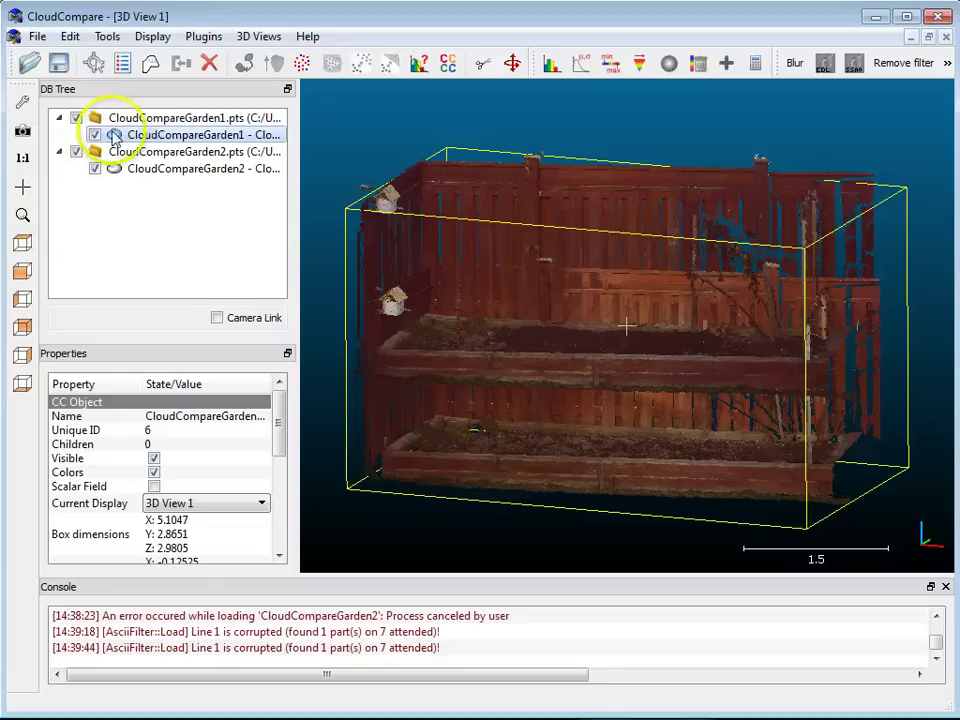
click(76, 152)
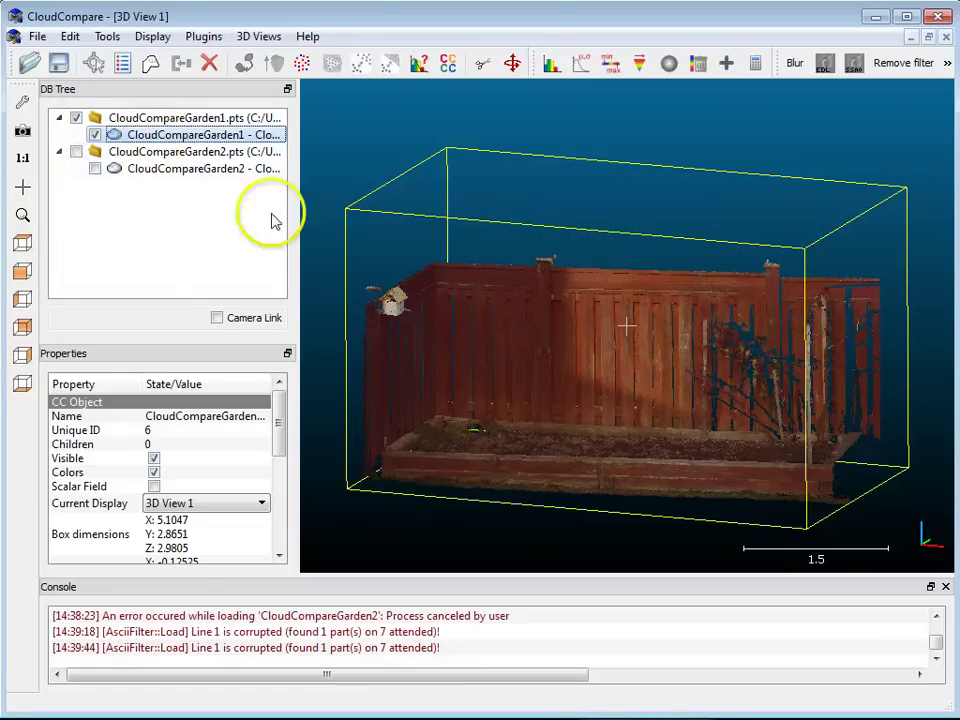
drag(638, 405, 420, 297)
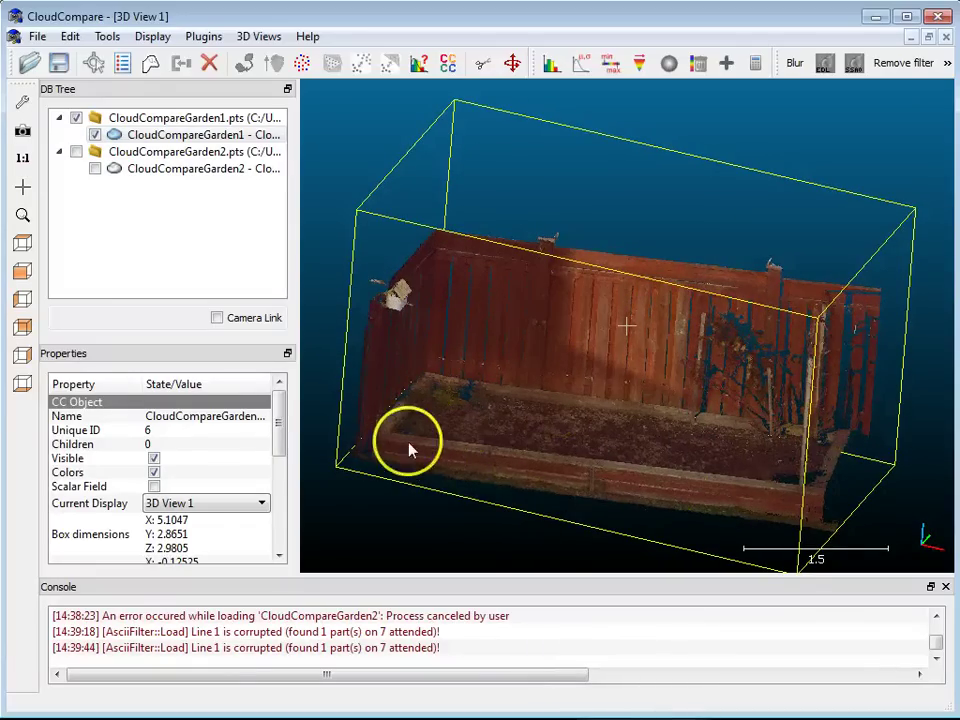
drag(655, 443, 594, 376)
right_drag(576, 400, 551, 354)
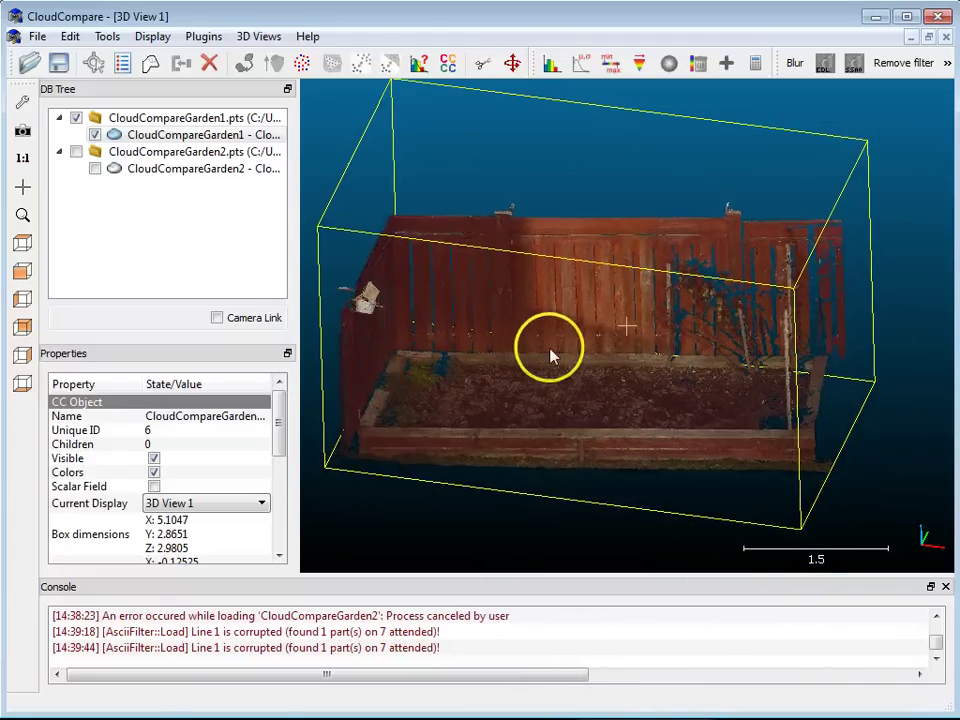
Outline the raised bed with a four-corner polygon, segment it out, and confirm the split.
click(484, 63)
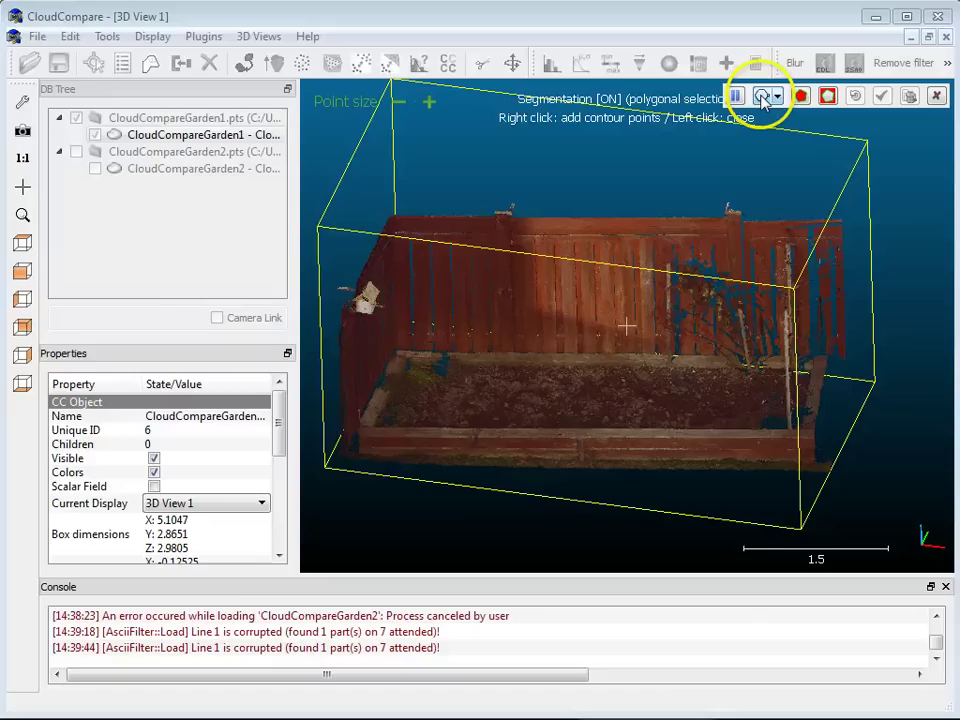
click(815, 440)
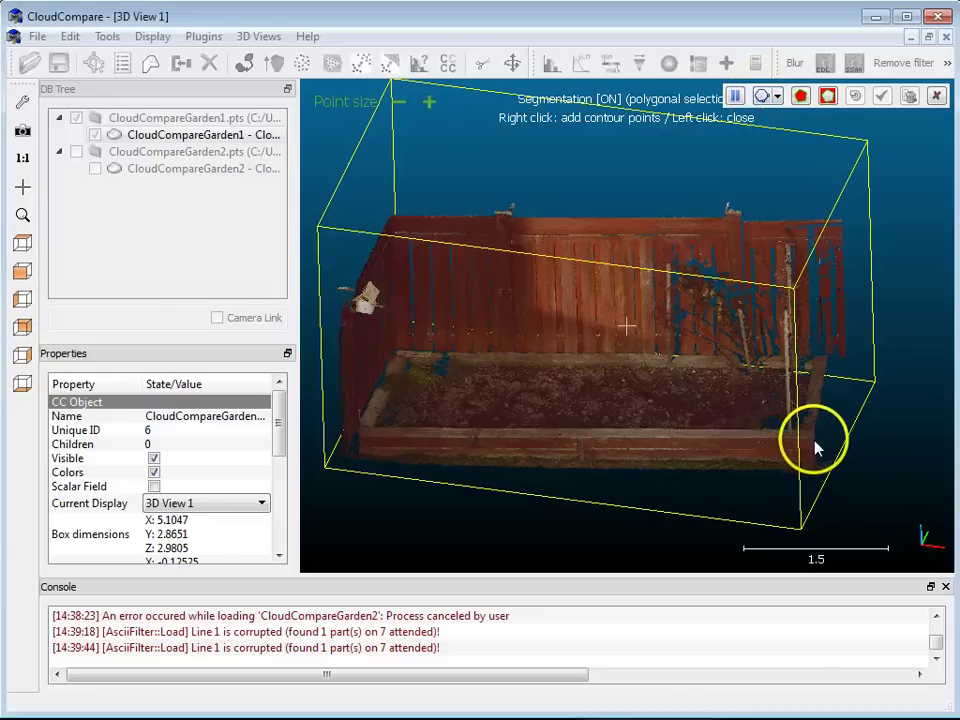
click(358, 433)
click(400, 351)
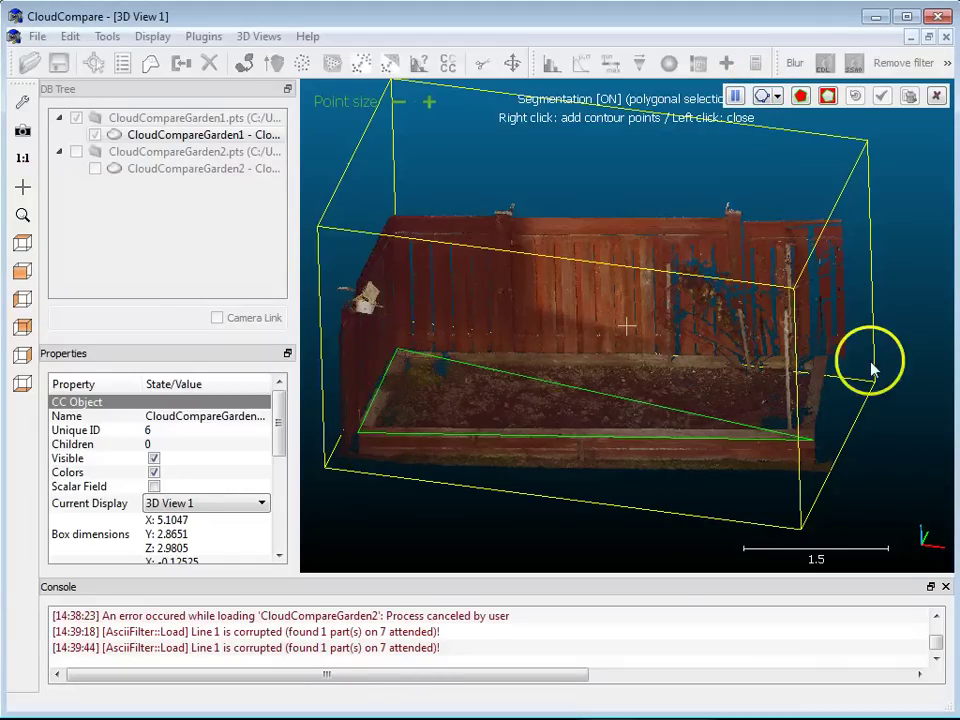
click(826, 357)
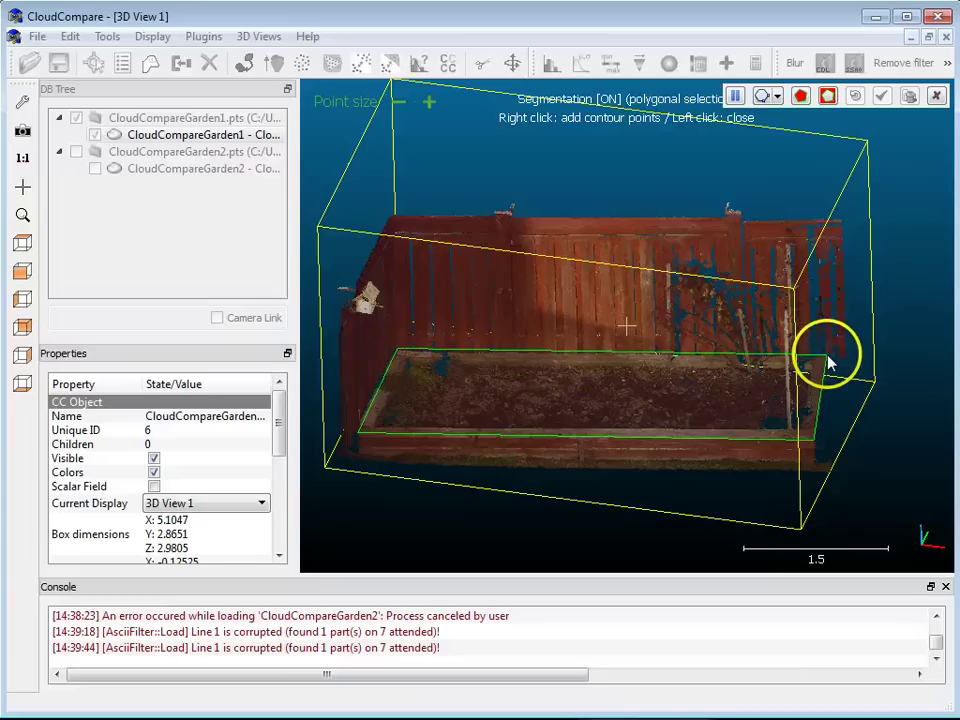
click(828, 364)
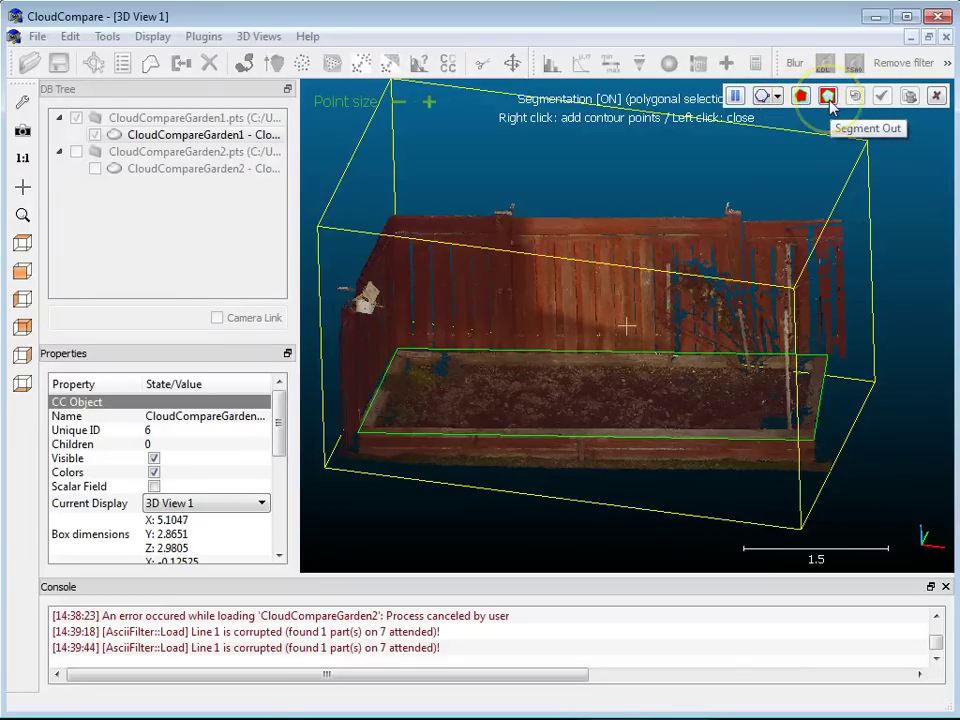
click(829, 100)
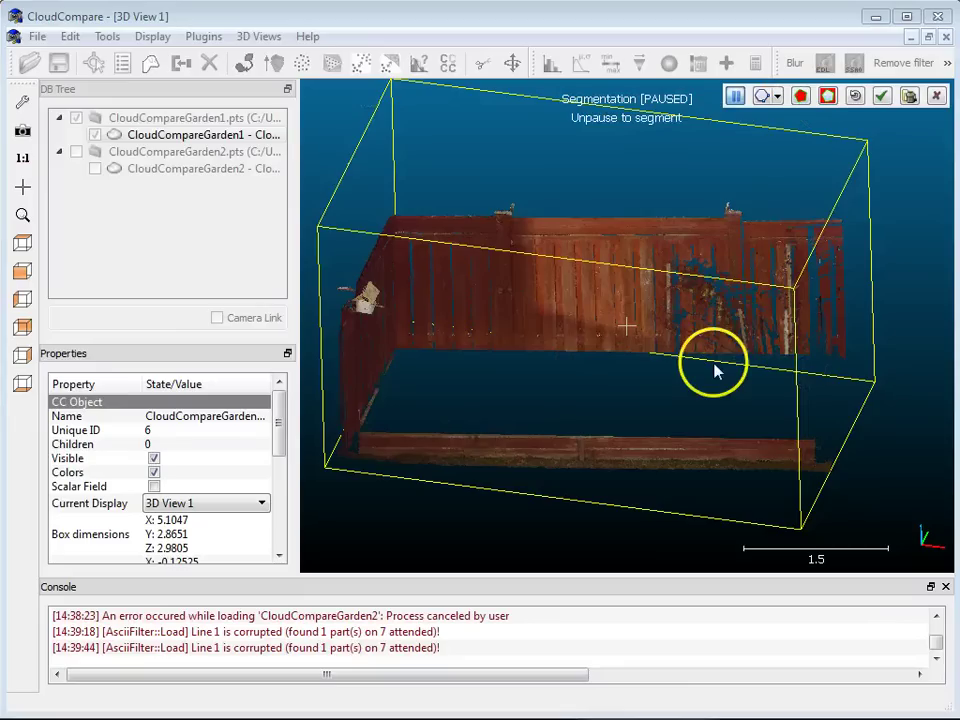
click(881, 97)
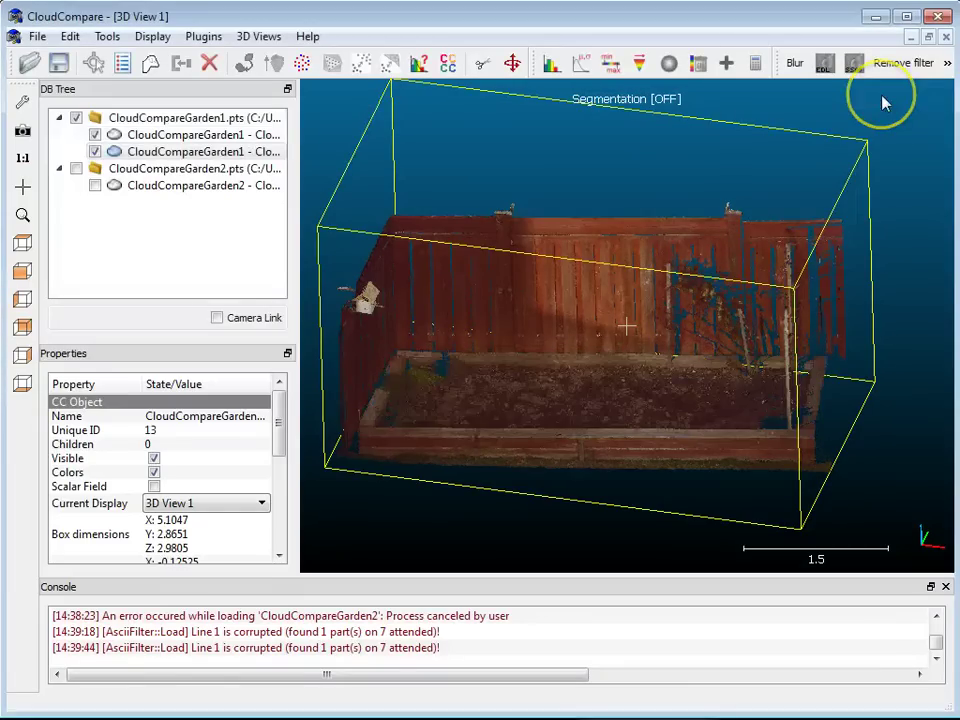
Compare Garden1's bed and fence parts, leaving only the soil bed visible.
click(190, 135)
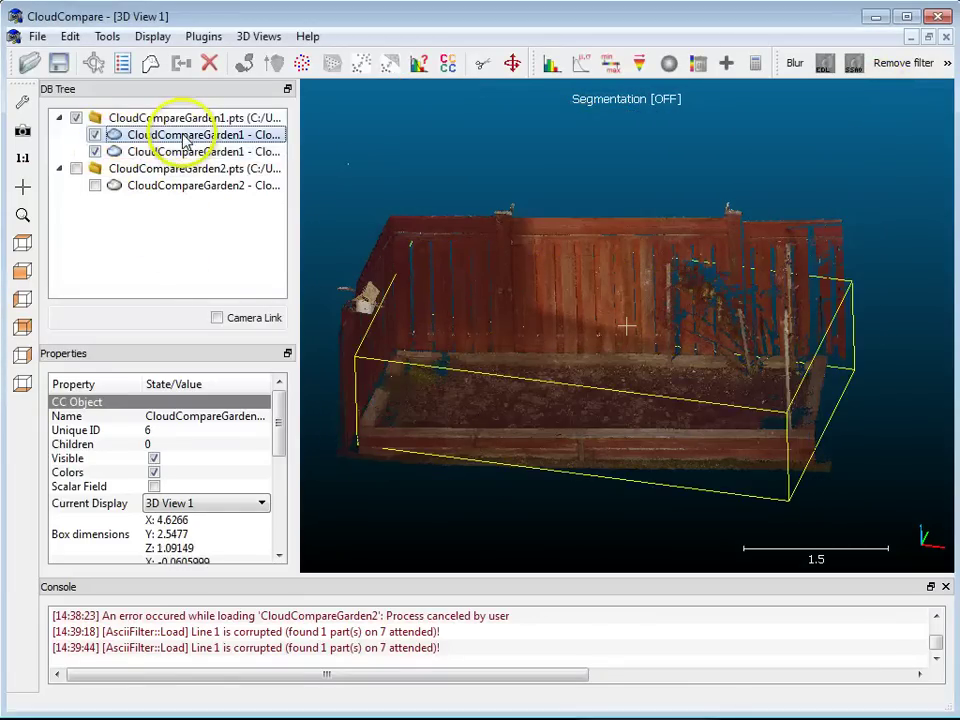
click(195, 152)
click(195, 136)
click(196, 152)
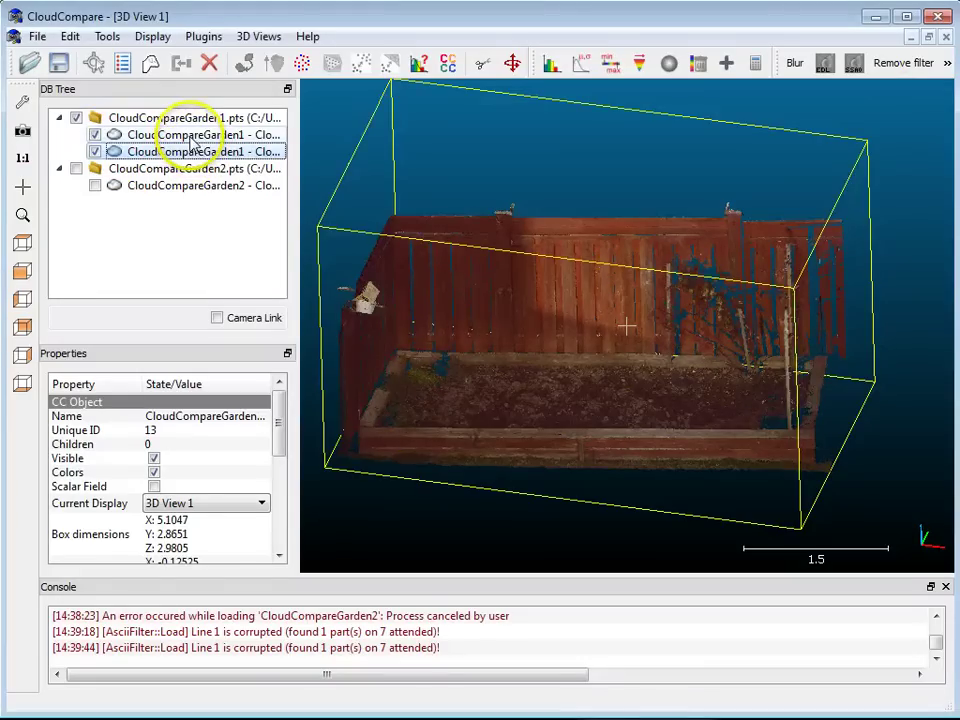
click(165, 135)
click(195, 152)
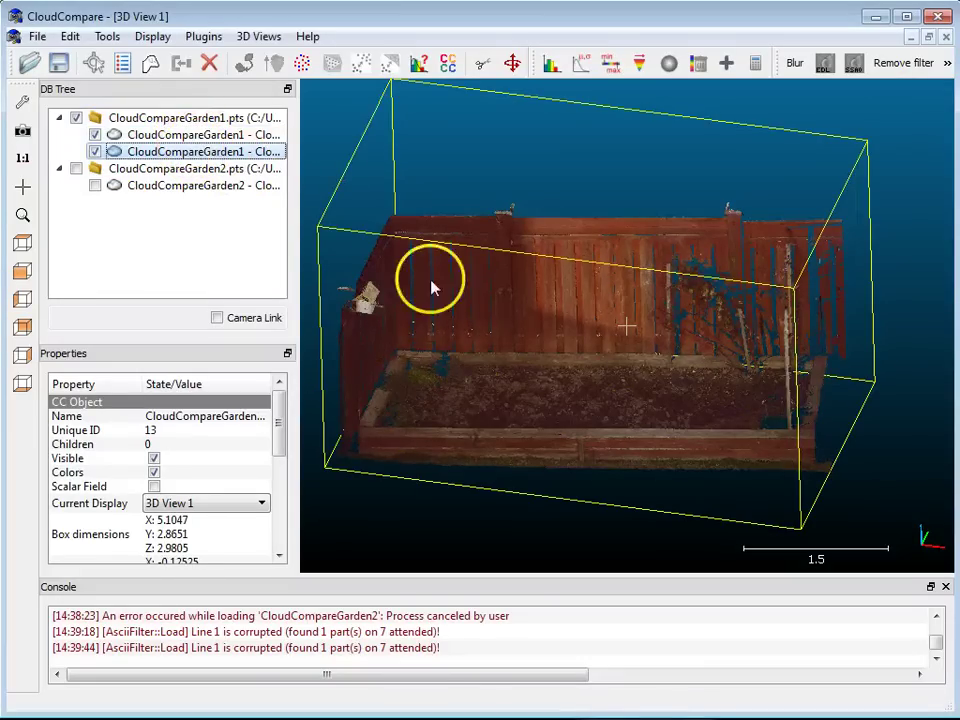
click(95, 135)
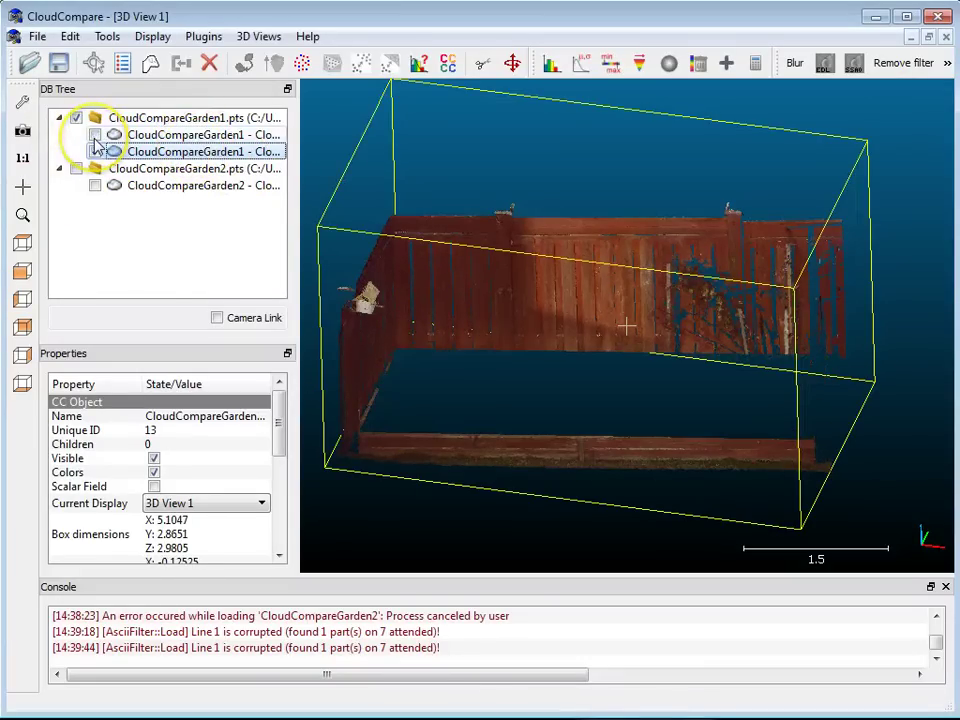
click(95, 135)
click(95, 152)
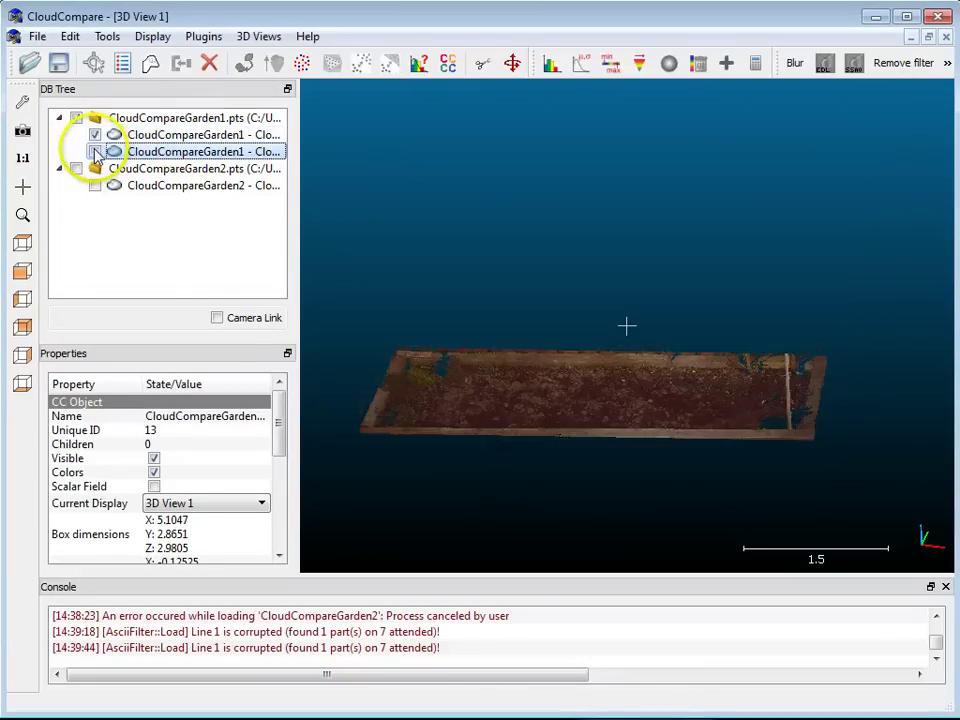
drag(662, 353, 728, 327)
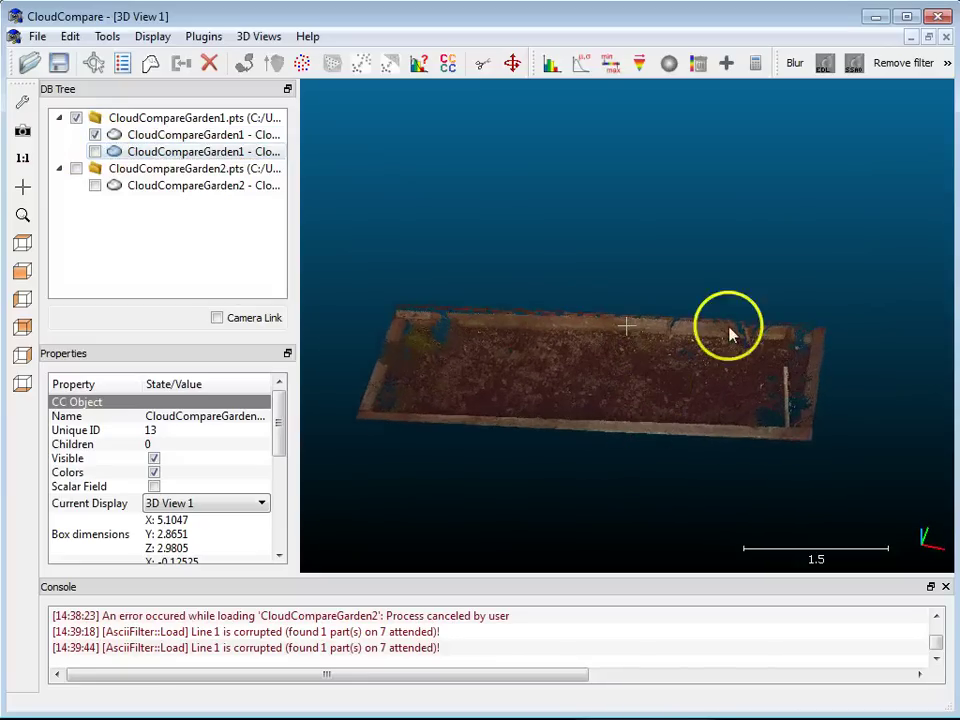
Show Garden2's cloud, hide all of Garden1, and select the Garden2 file.
click(95, 185)
click(76, 118)
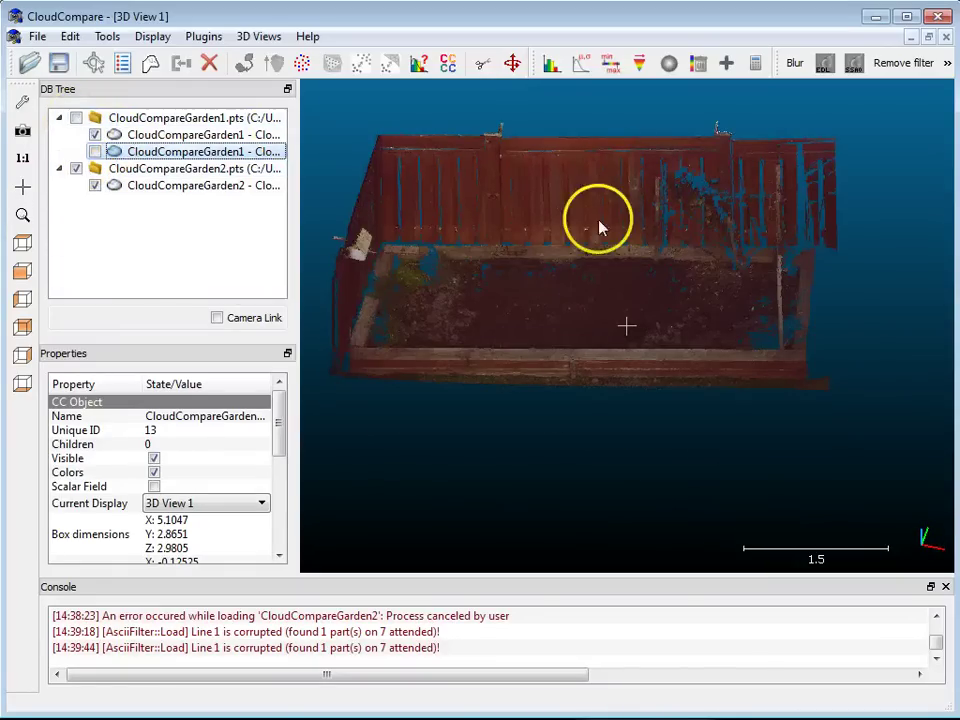
drag(586, 320, 589, 379)
click(589, 379)
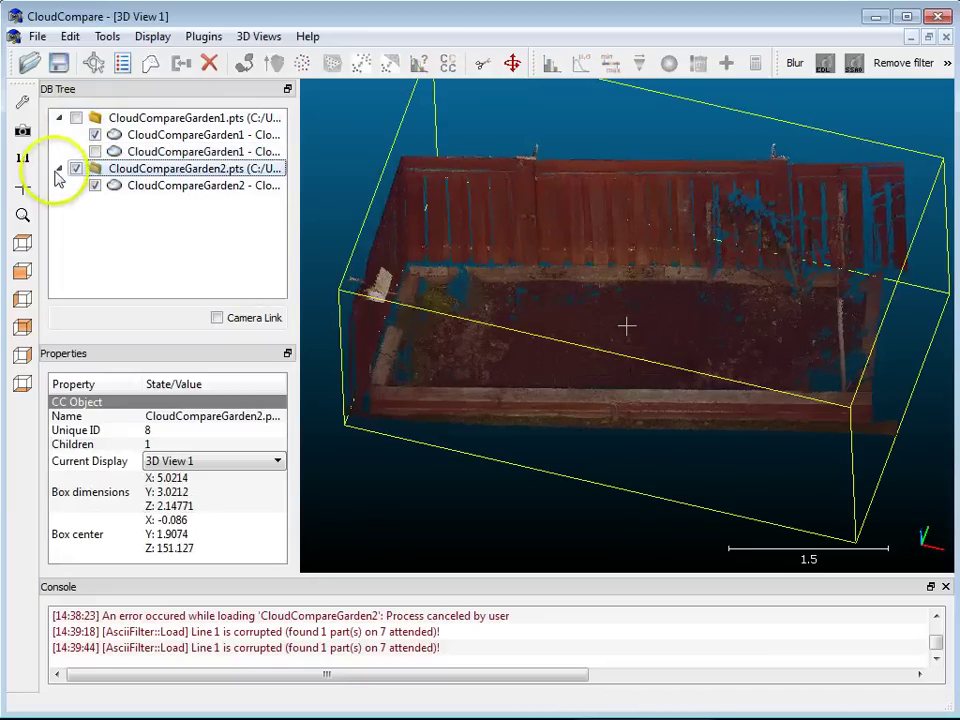
drag(450, 258, 636, 339)
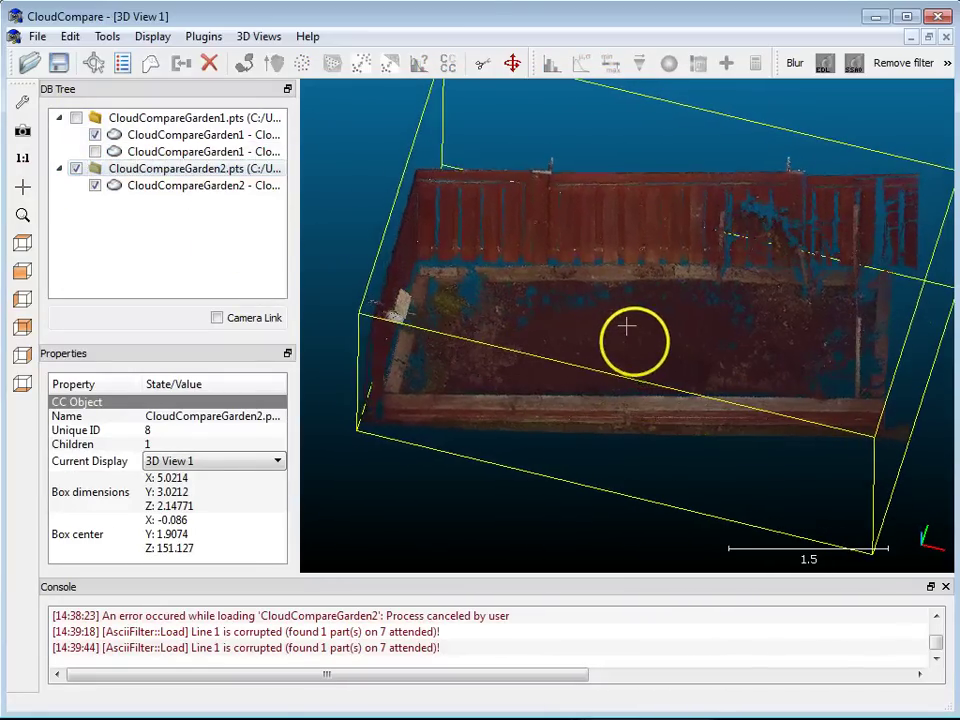
Outline Garden2's bed corners, segment out and confirm, then hide the fence part.
click(483, 64)
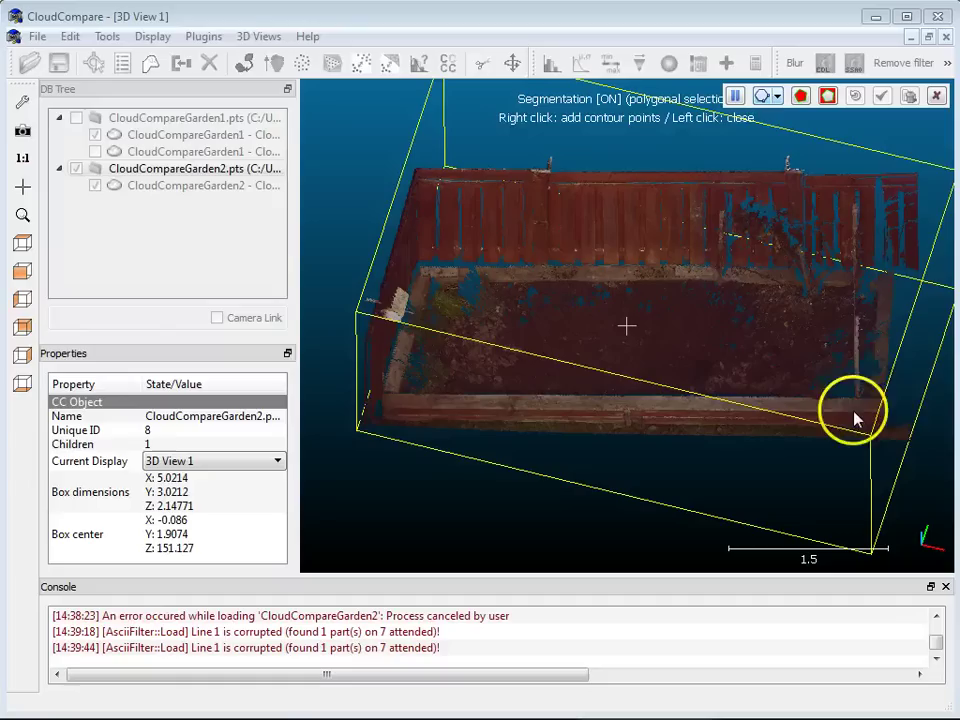
right_click(882, 408)
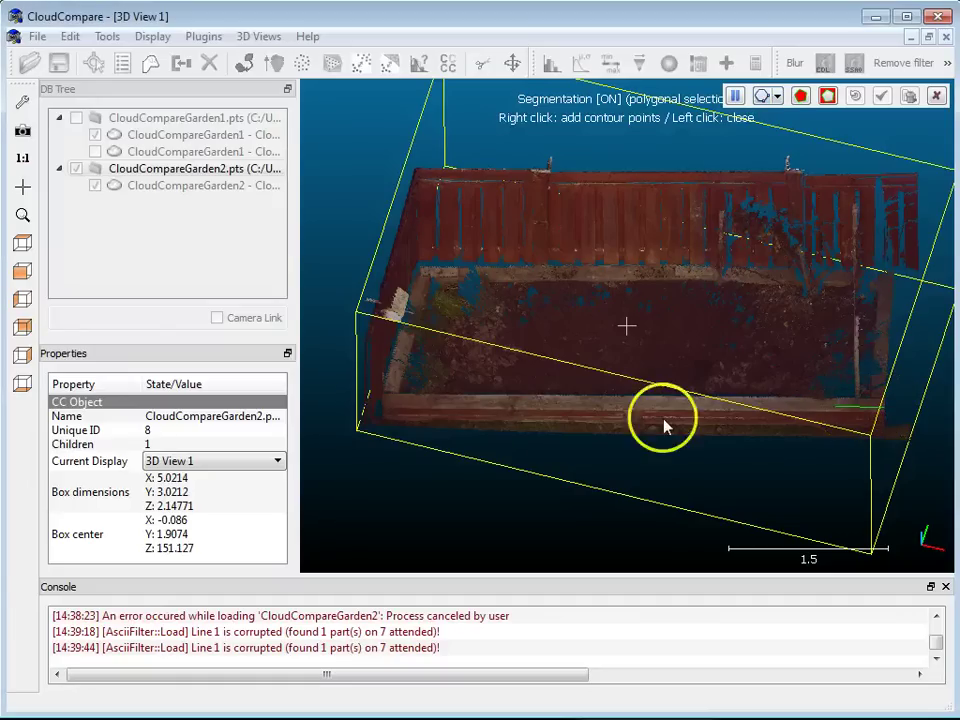
right_click(384, 408)
right_click(424, 273)
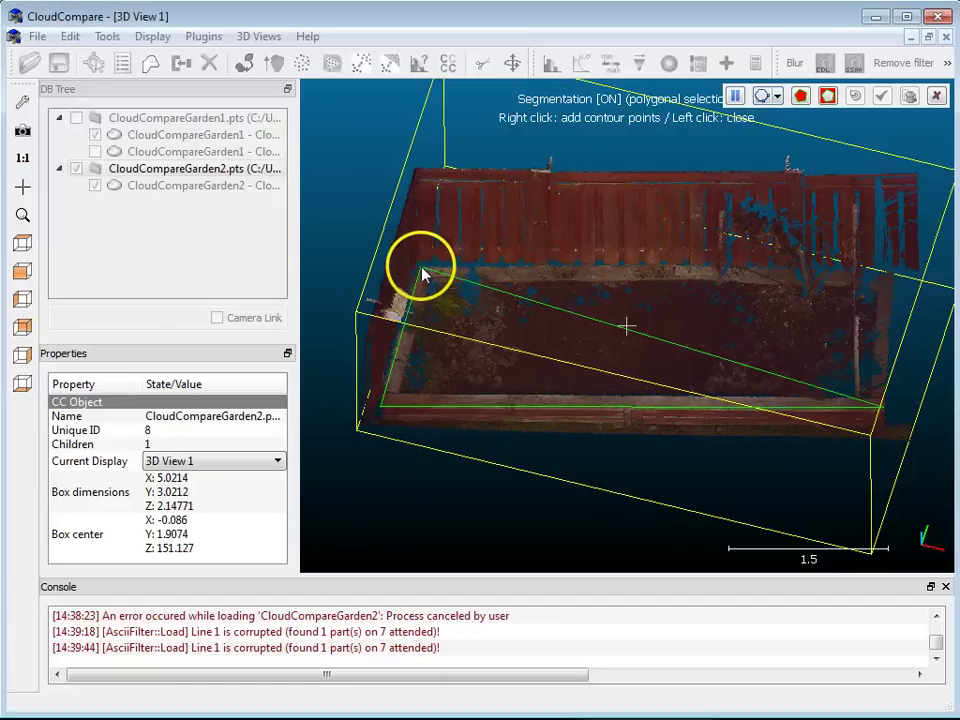
right_click(892, 274)
click(893, 274)
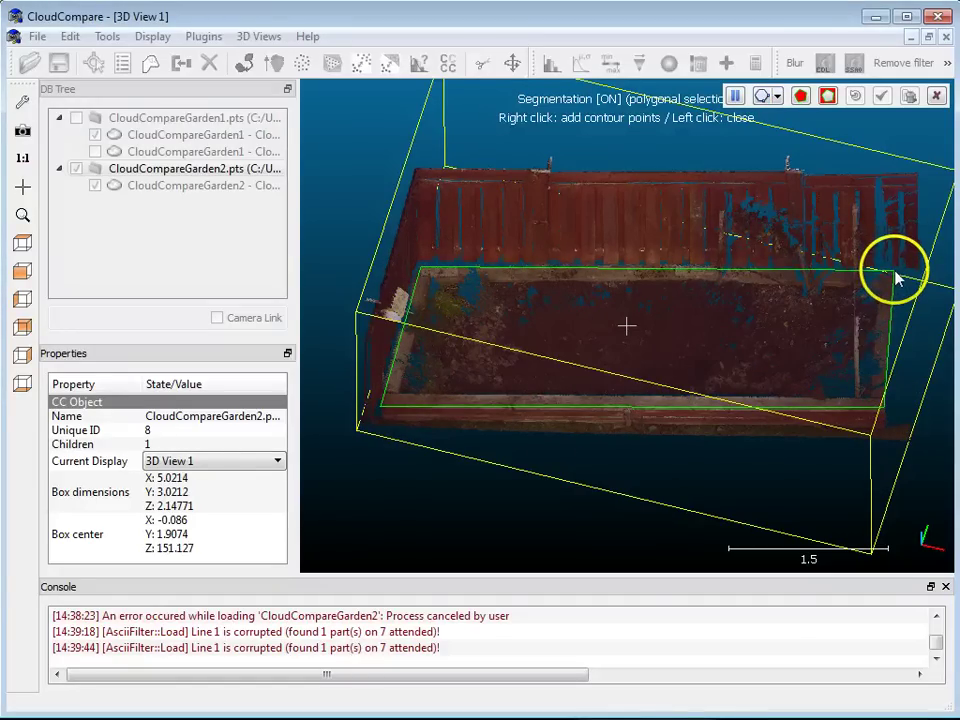
click(828, 96)
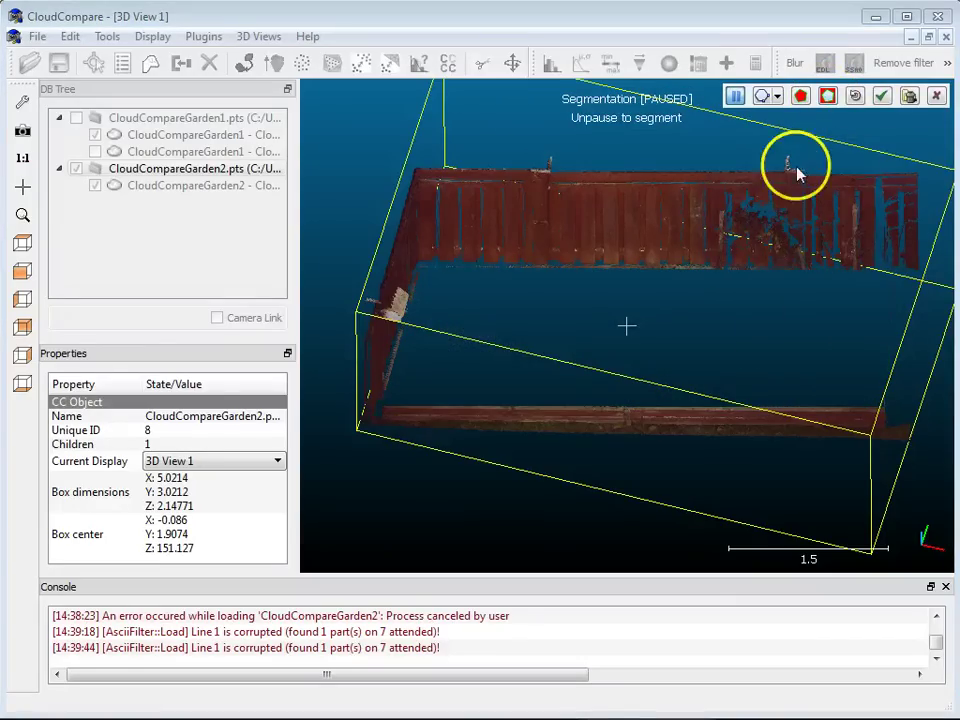
click(884, 100)
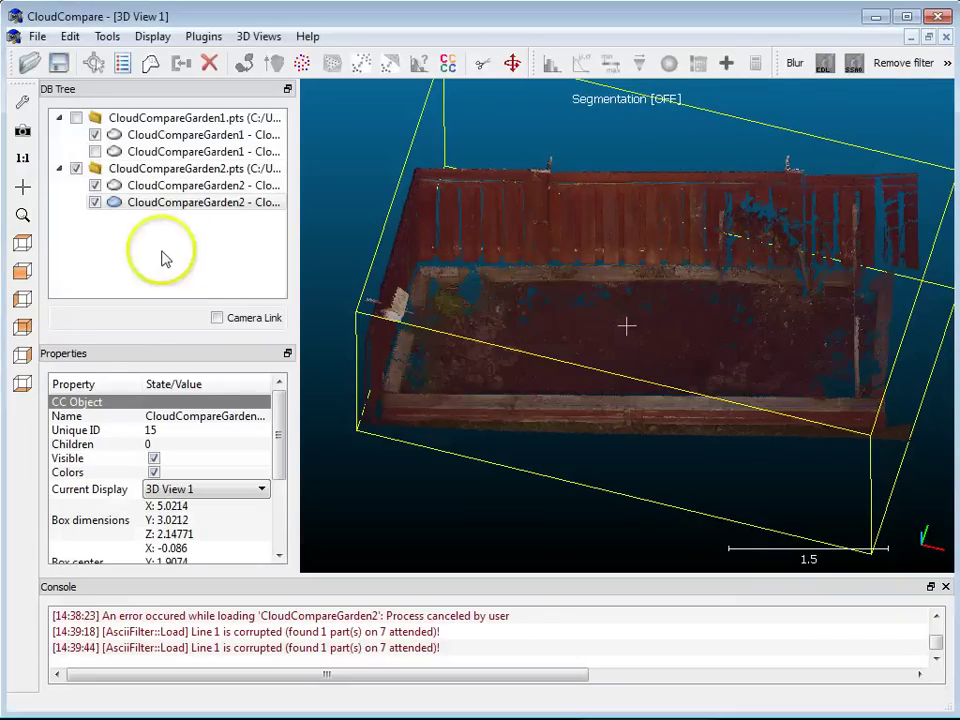
click(94, 202)
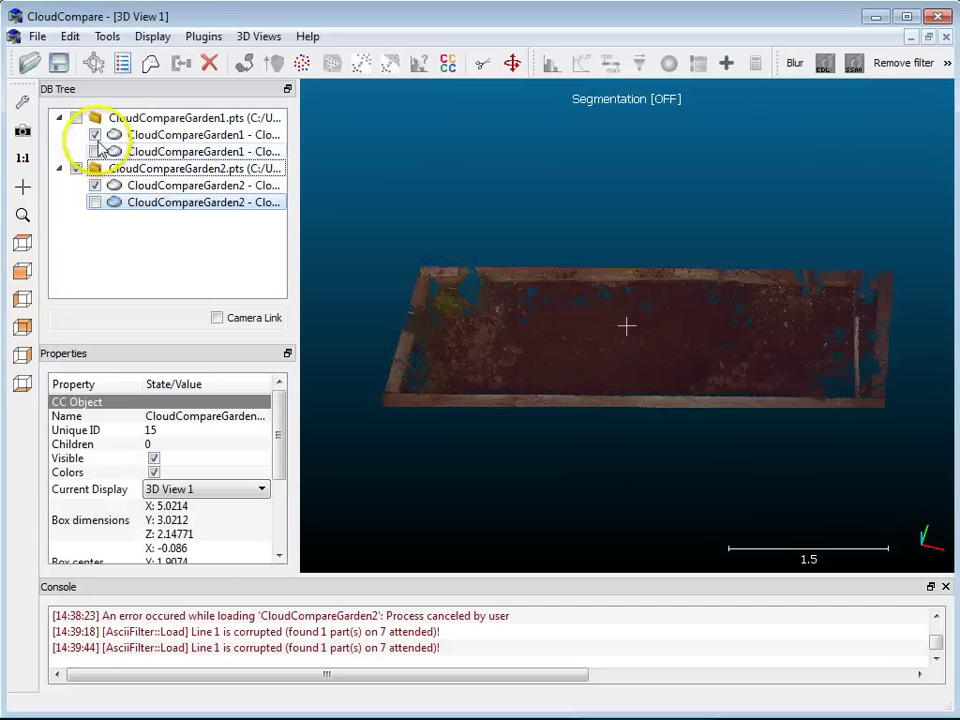
Show Garden1's bed alongside Garden2's bed and orbit to compare them.
click(76, 118)
drag(617, 326, 617, 250)
drag(813, 411, 596, 427)
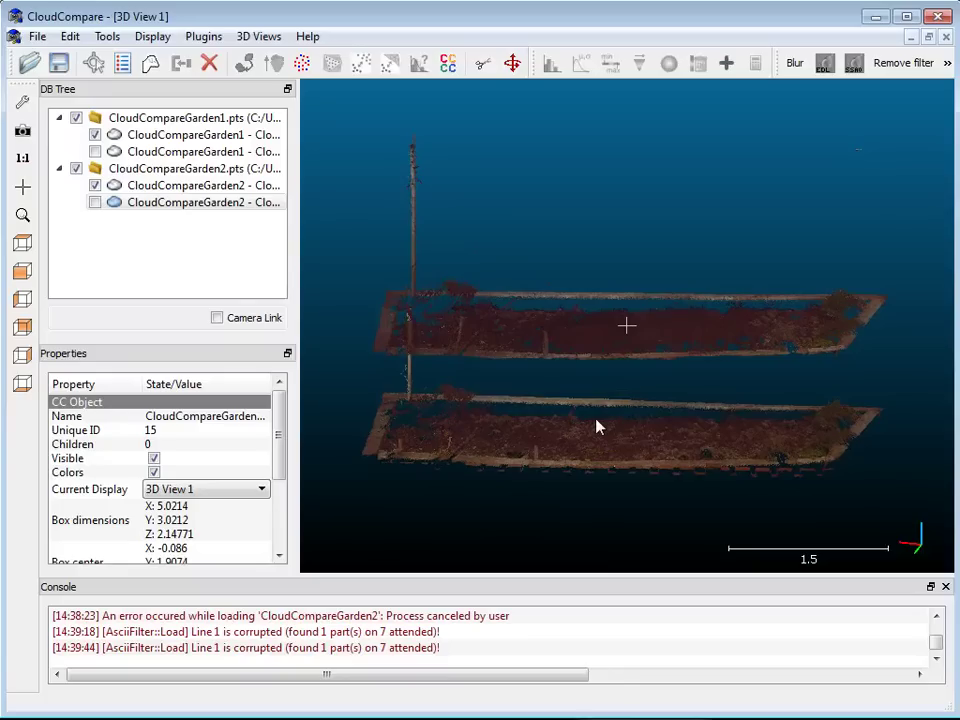
drag(596, 427, 242, 223)
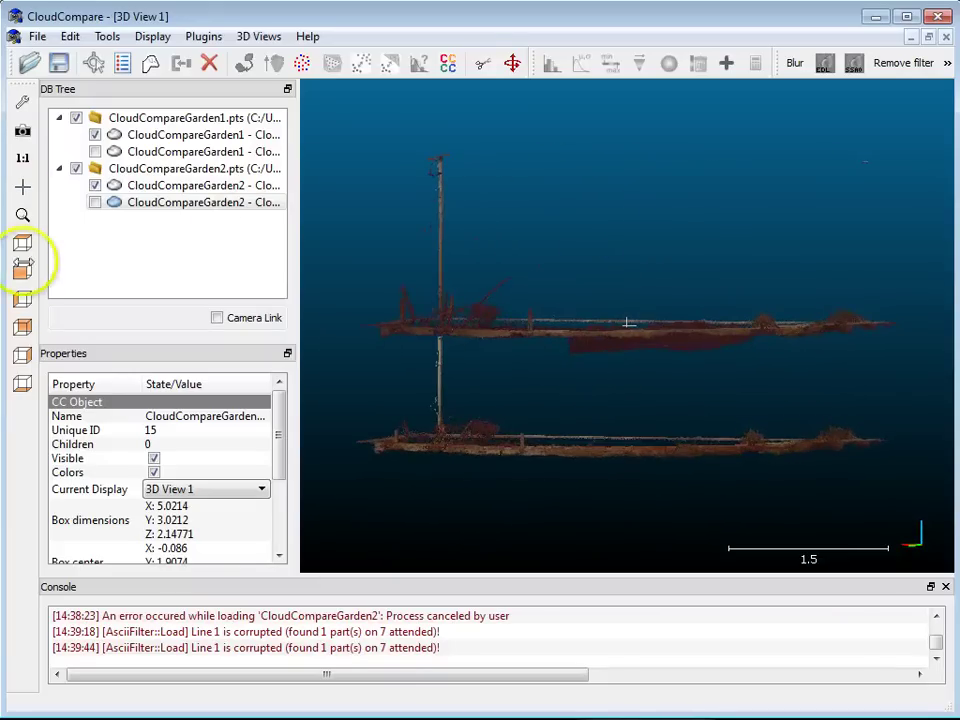
Snap to a side view, then orbit, zoom and pan to inspect the gap between beds.
click(23, 274)
click(630, 352)
drag(685, 342, 573, 347)
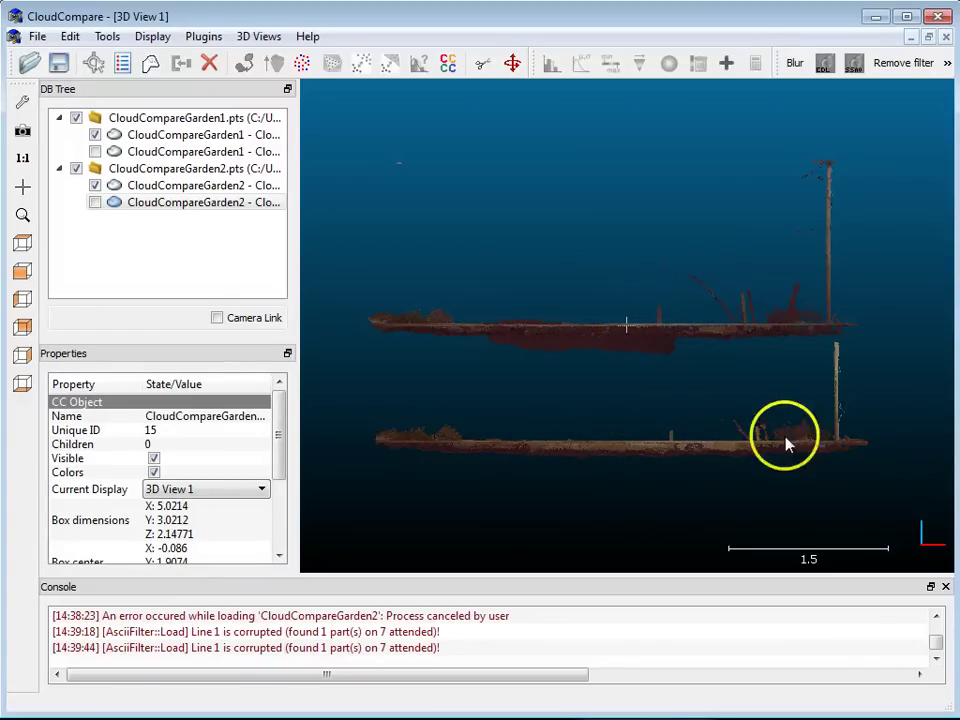
drag(669, 439, 531, 306)
scroll(658, 391, up, 3)
scroll(600, 394, down, 4)
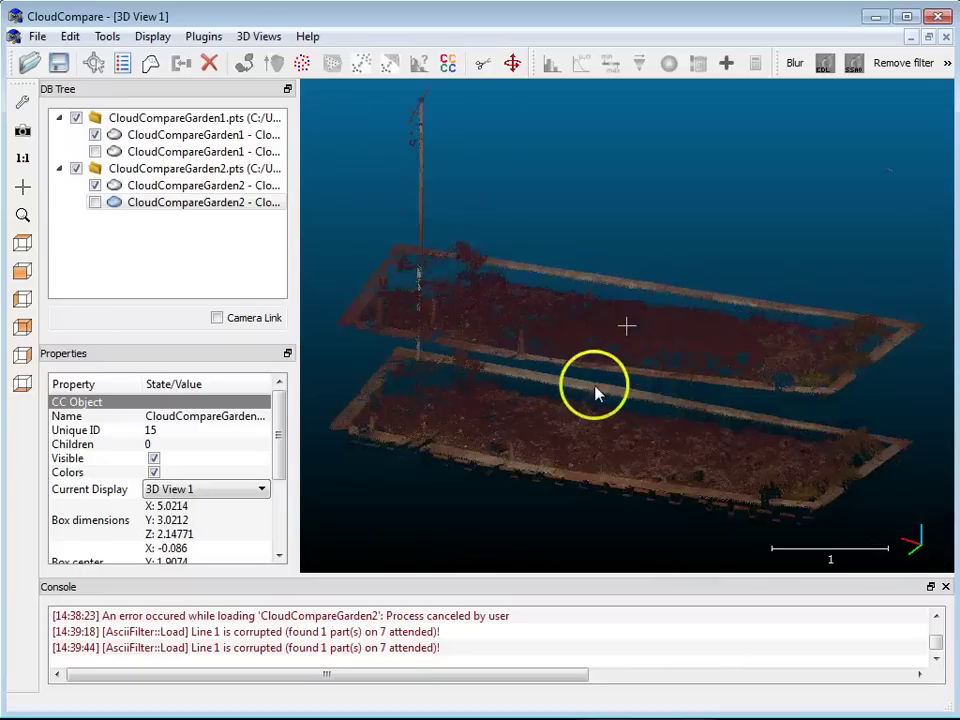
right_drag(596, 407, 609, 412)
scroll(574, 386, up, 4)
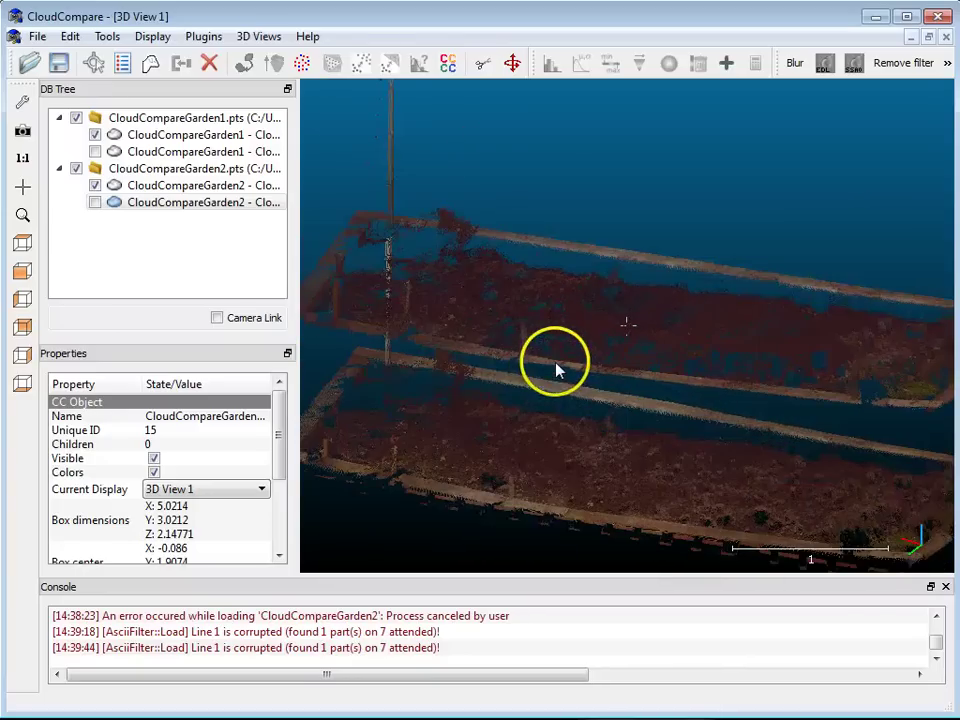
scroll(505, 328, down, 3)
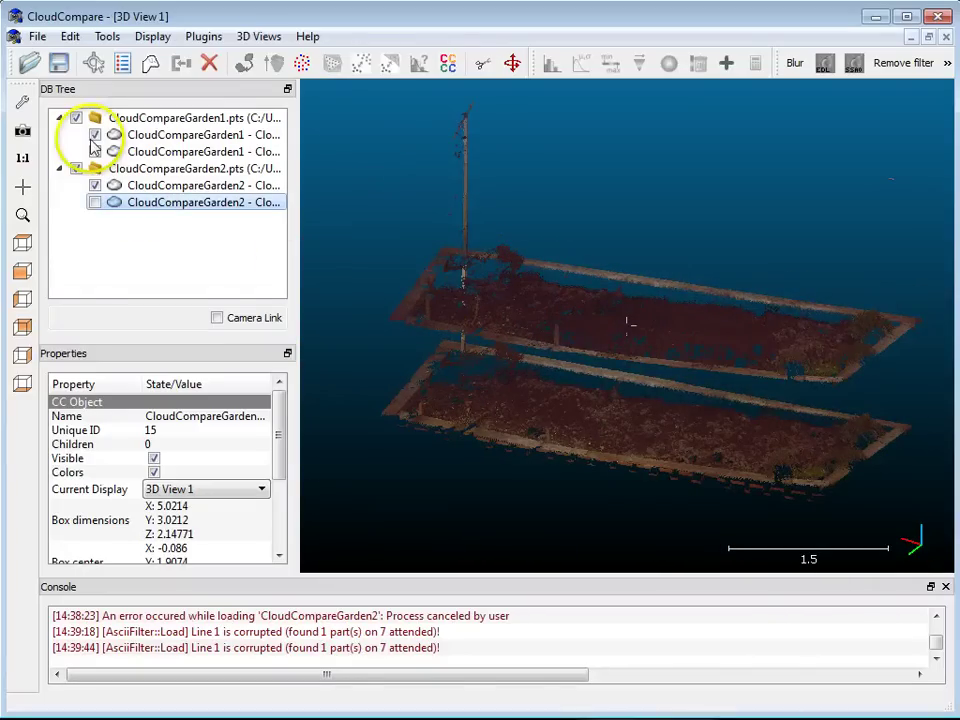
Start point-pair alignment of both beds, Garden1 as aligned and Garden2 as reference.
click(150, 134)
ctrl+click(168, 186)
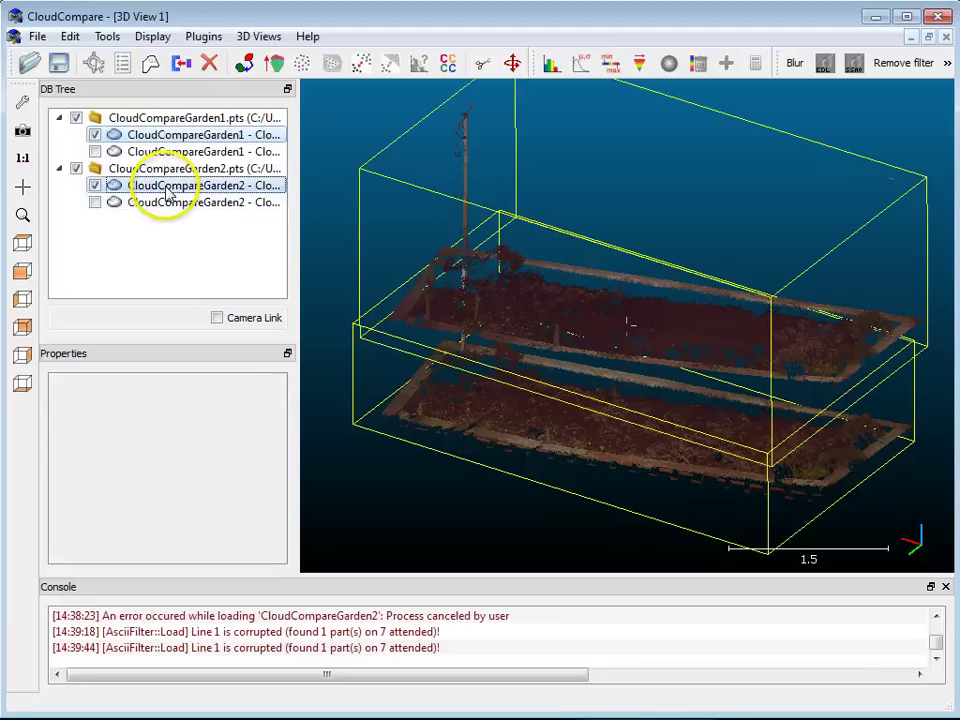
click(244, 65)
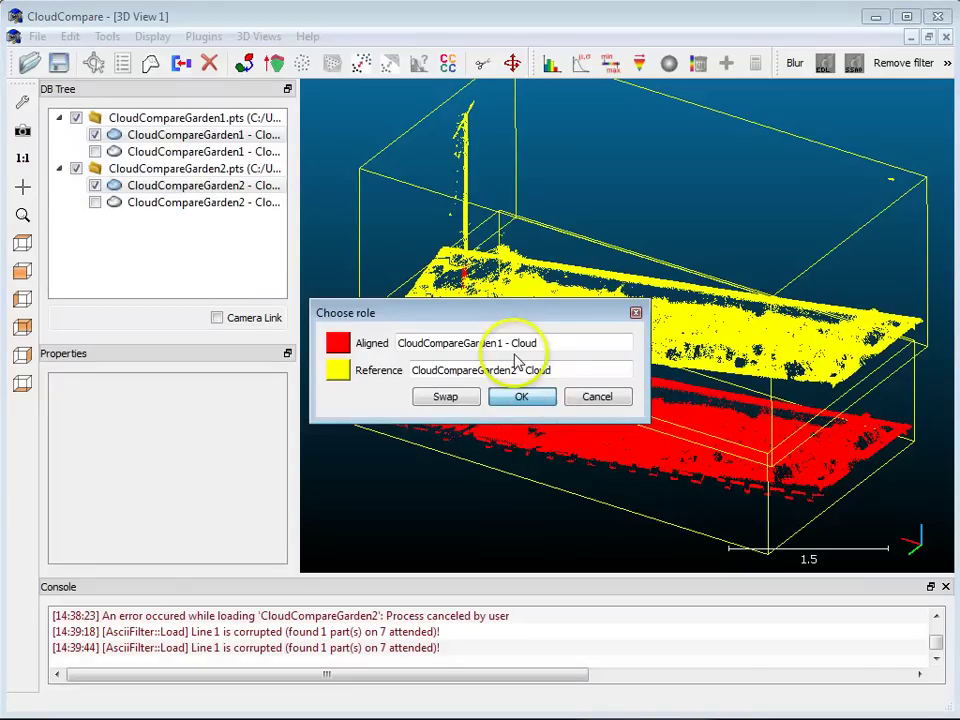
click(522, 398)
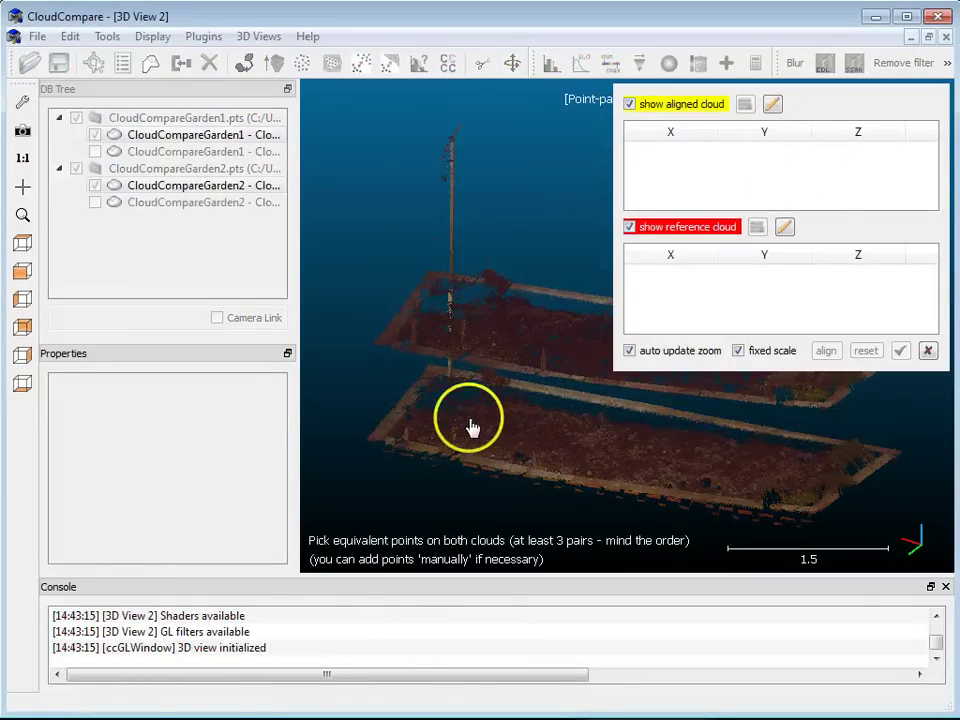
Widen the 3D view and hide the aligned cloud, leaving only the reference bed.
drag(285, 391, 195, 392)
right_drag(568, 429, 454, 418)
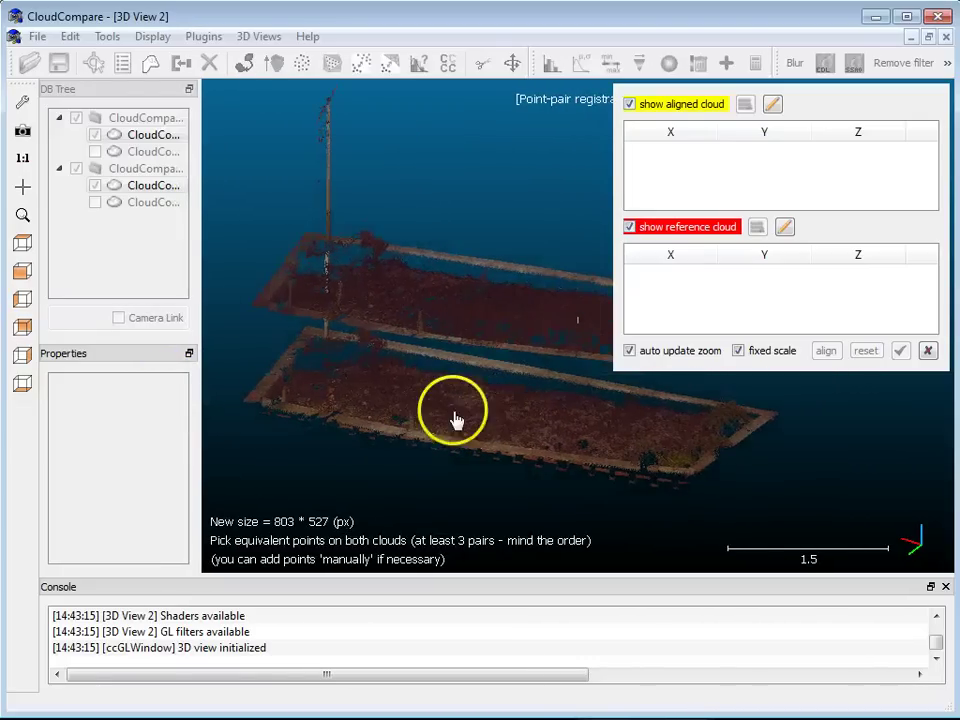
click(629, 105)
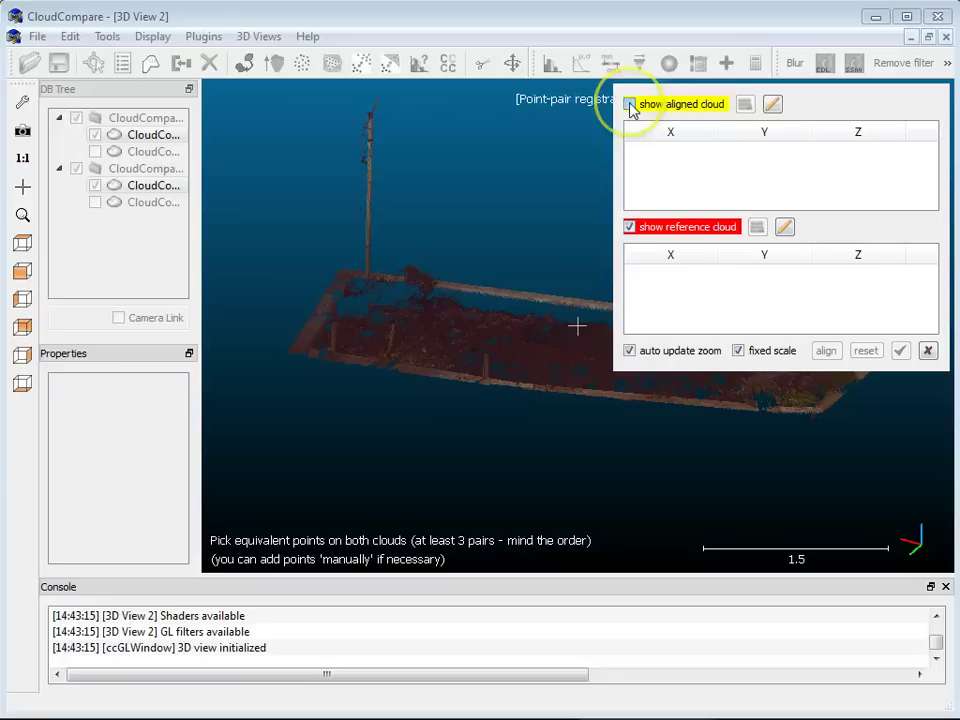
drag(363, 371, 411, 321)
scroll(394, 298, up, 5)
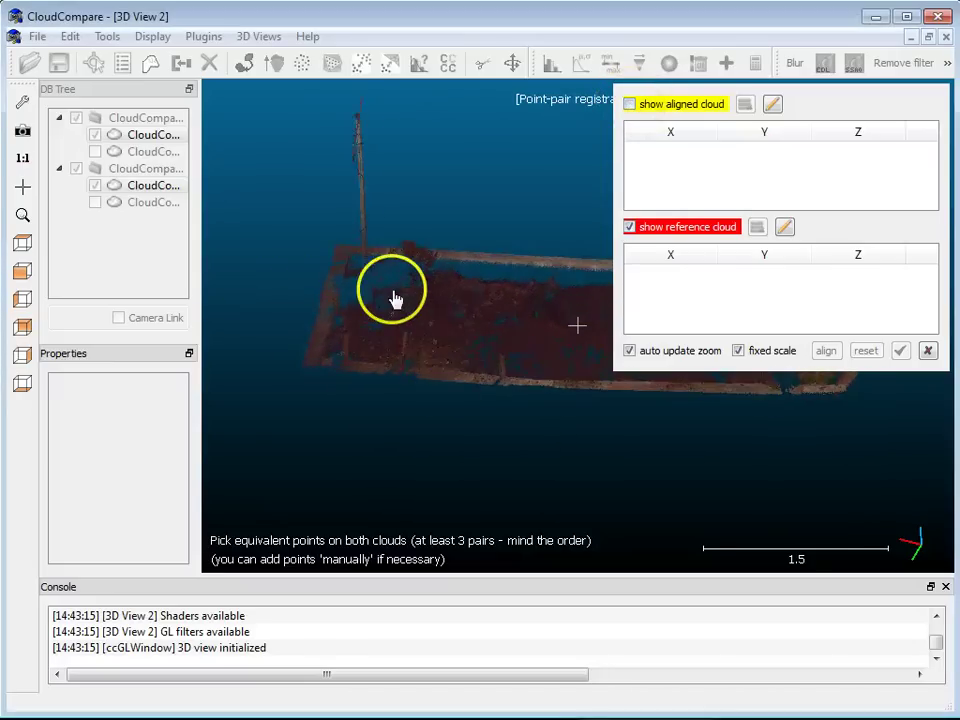
drag(286, 340, 439, 336)
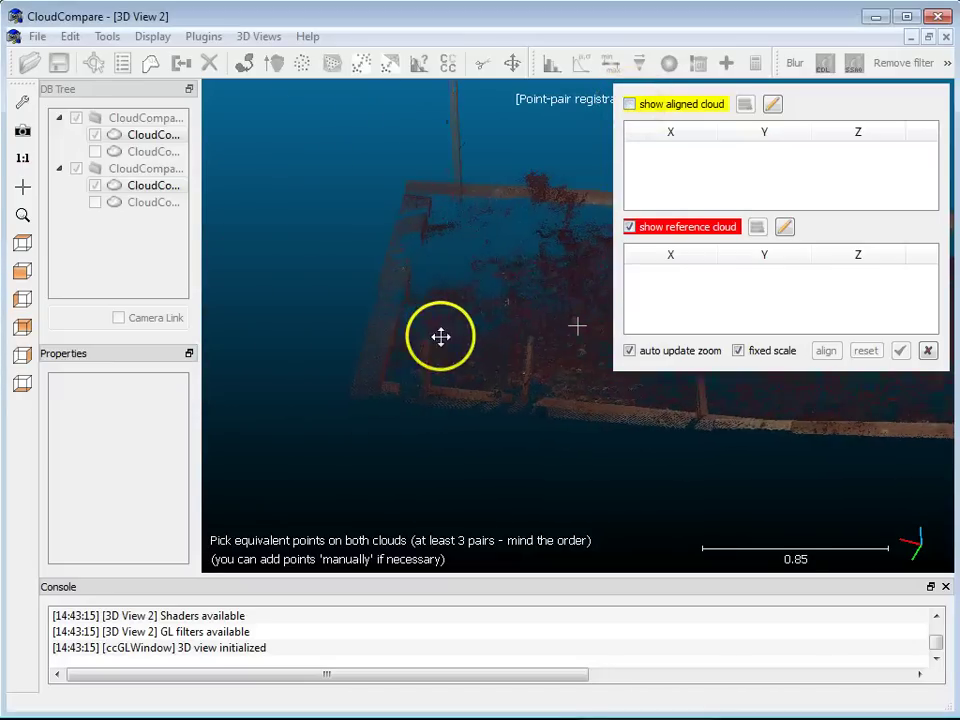
scroll(366, 399, up, 4)
drag(358, 405, 374, 381)
Enlarge the point size and zoom onto the bed's corner post.
mouse_move(292, 105)
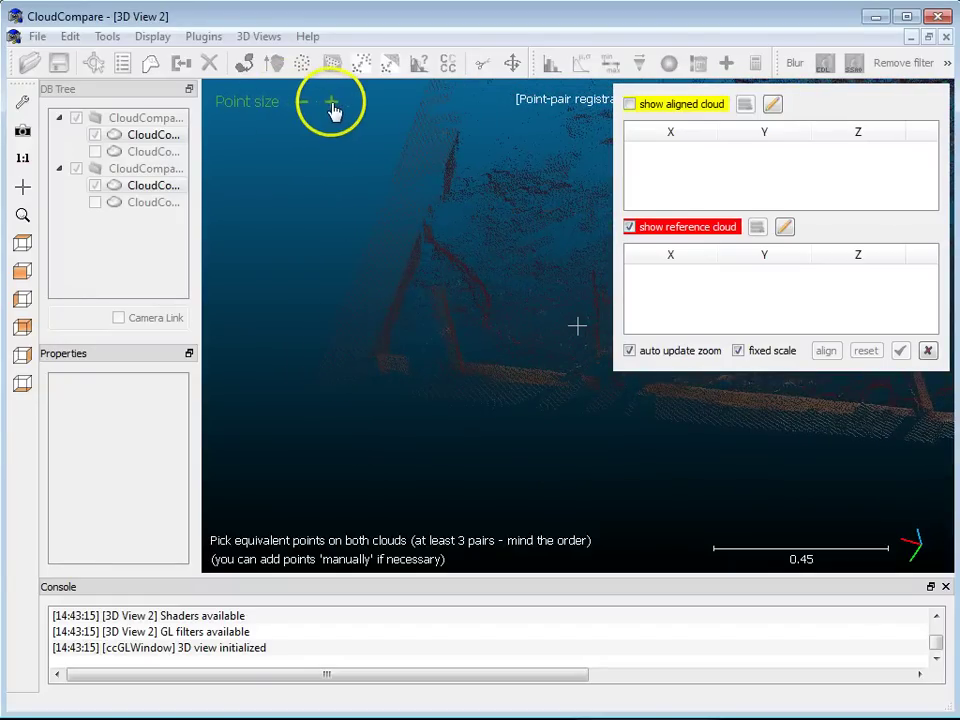
click(333, 108)
scroll(360, 339, up, 3)
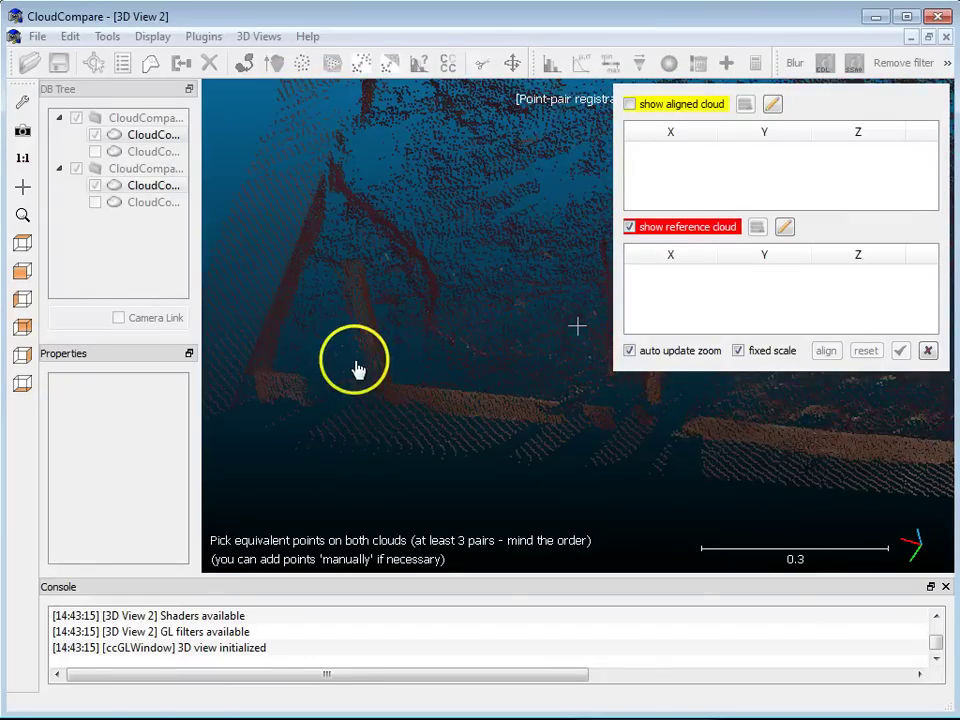
right_drag(356, 369, 429, 366)
drag(429, 365, 505, 415)
scroll(411, 414, up, 4)
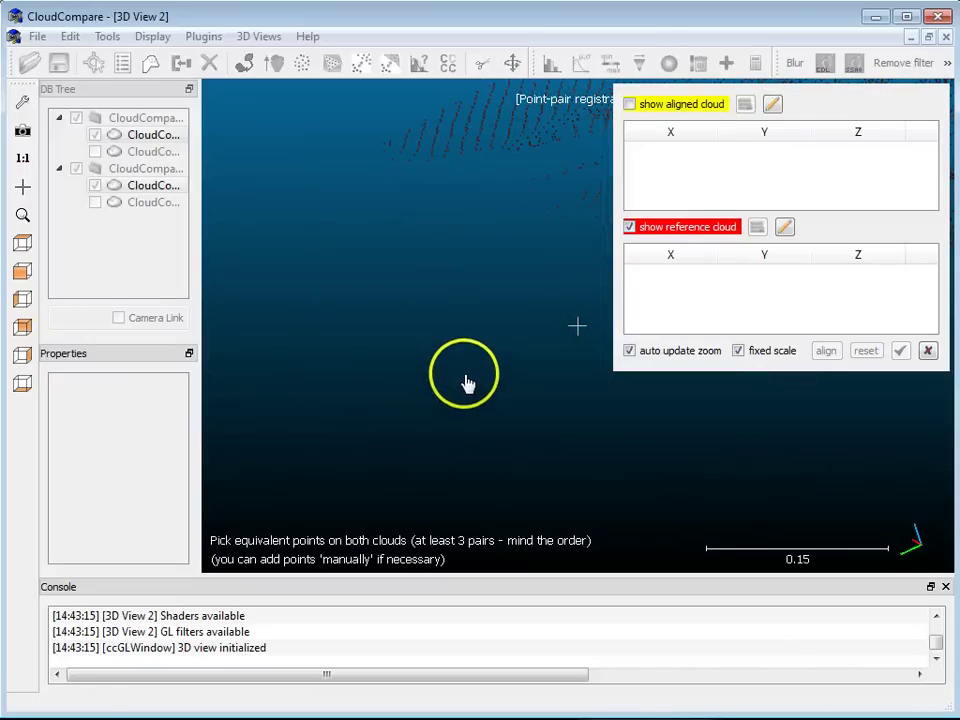
scroll(467, 387, down, 5)
drag(497, 379, 268, 386)
drag(355, 317, 268, 361)
drag(450, 304, 395, 340)
drag(479, 340, 459, 336)
scroll(459, 340, up, 5)
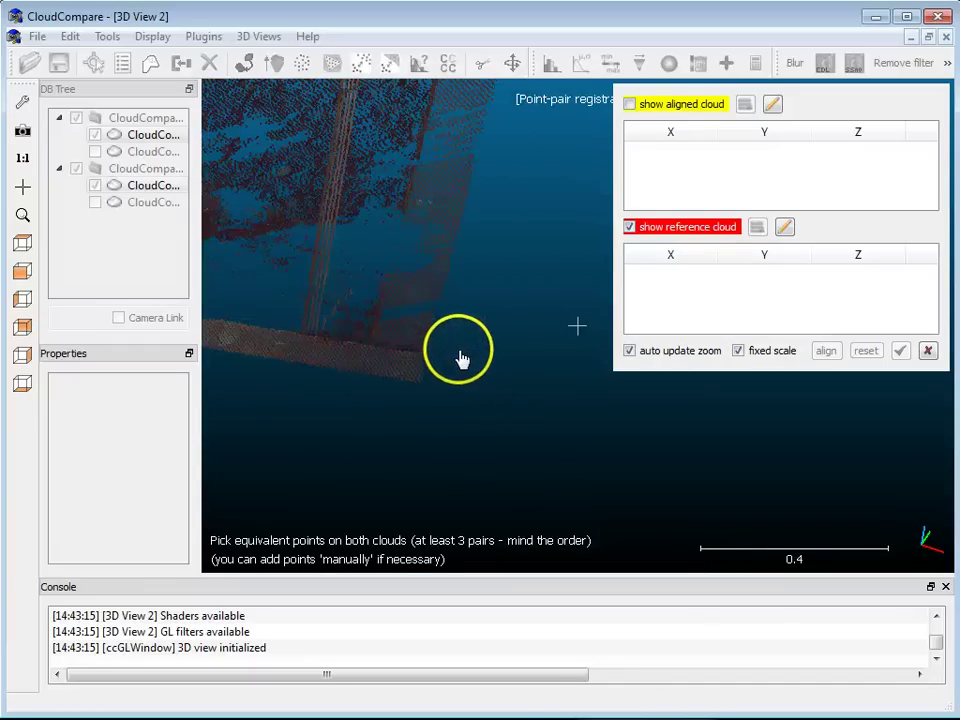
drag(343, 377, 430, 358)
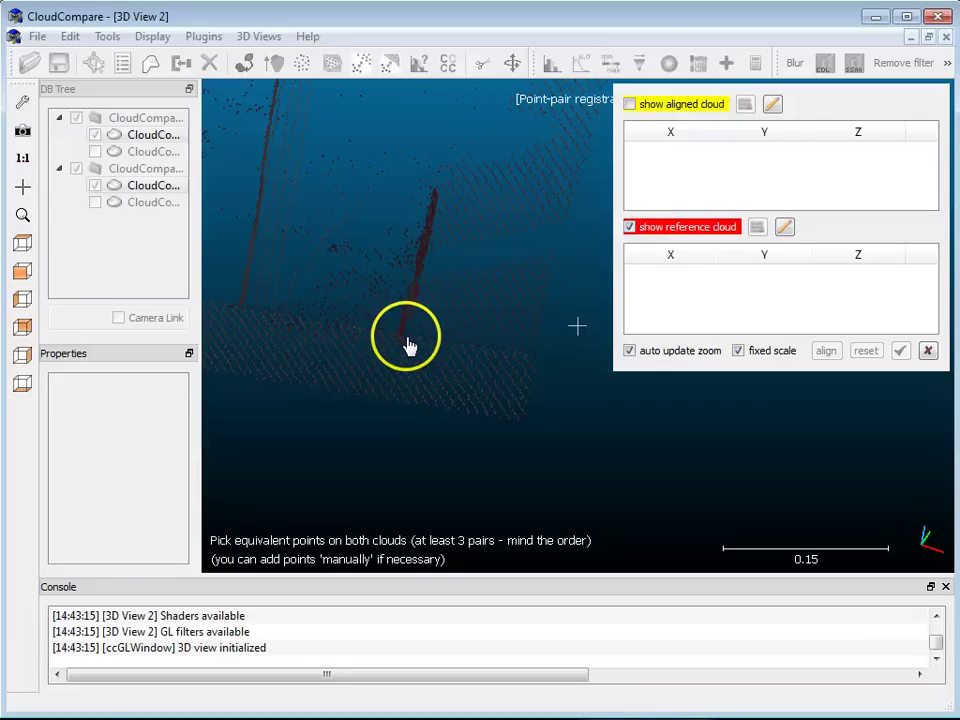
Pick a reference point at the post base and its matching point on the aligned cloud.
click(403, 336)
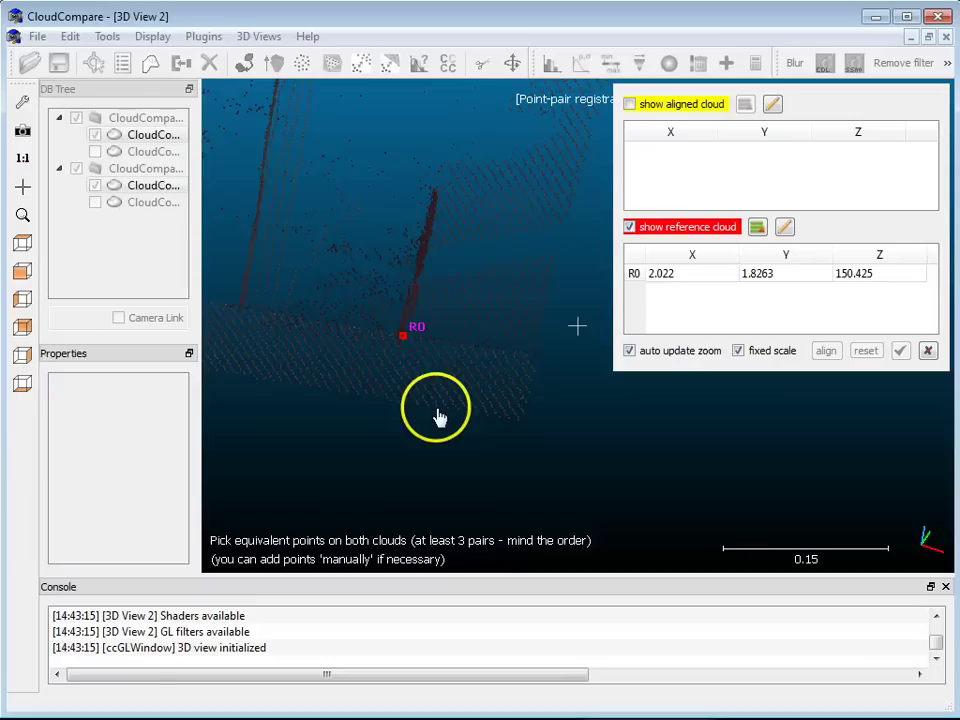
mouse_move(437, 417)
mouse_down()
mouse_move(482, 304)
mouse_move(620, 150)
mouse_up()
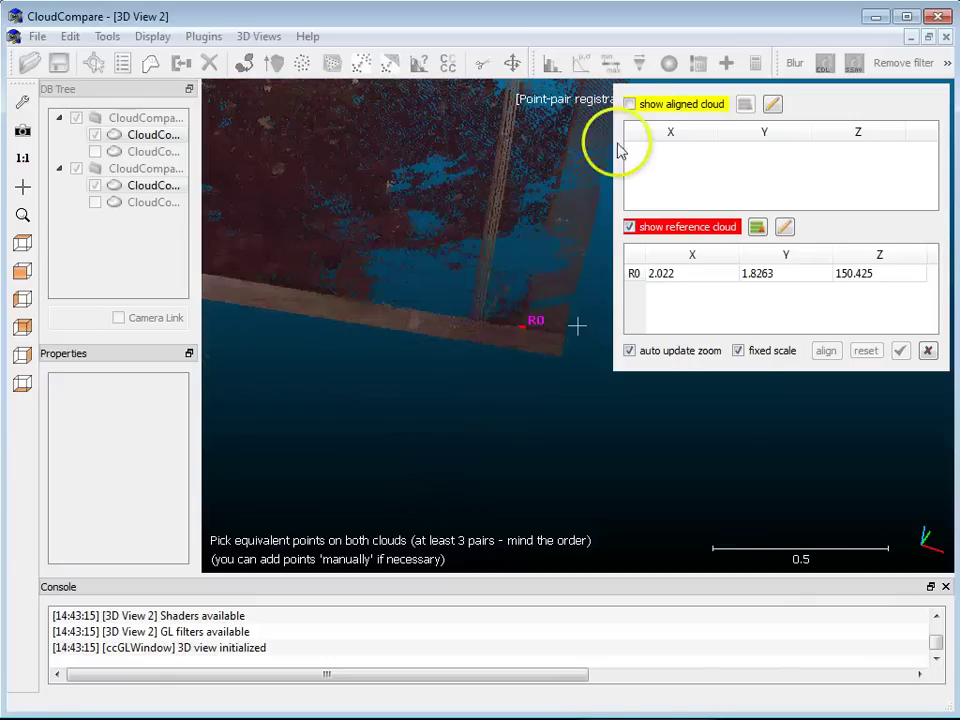
click(629, 104)
click(629, 227)
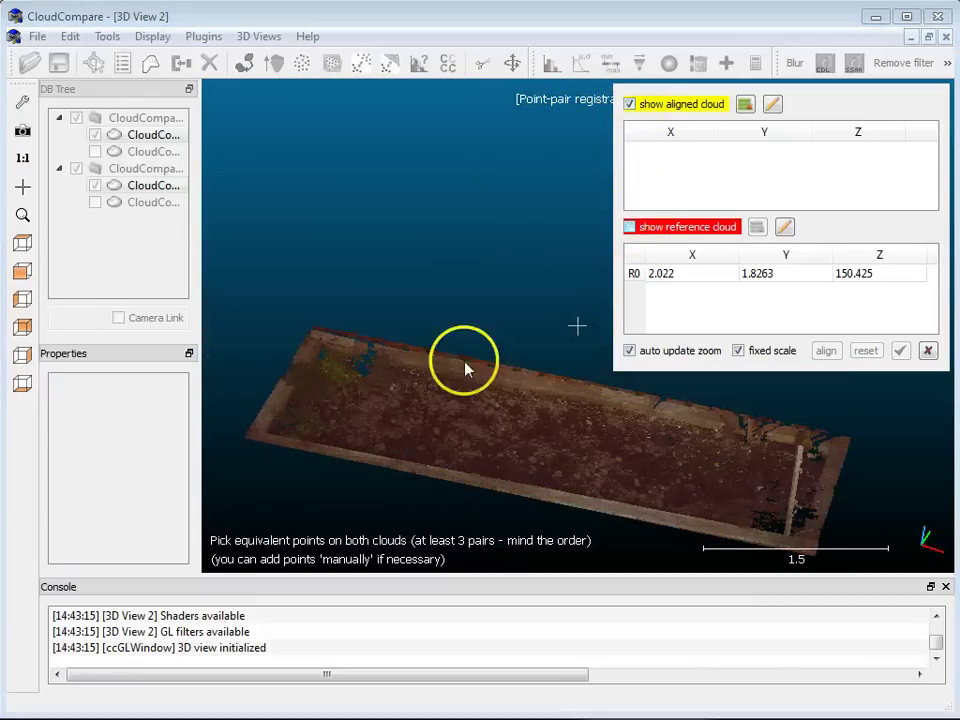
click(629, 228)
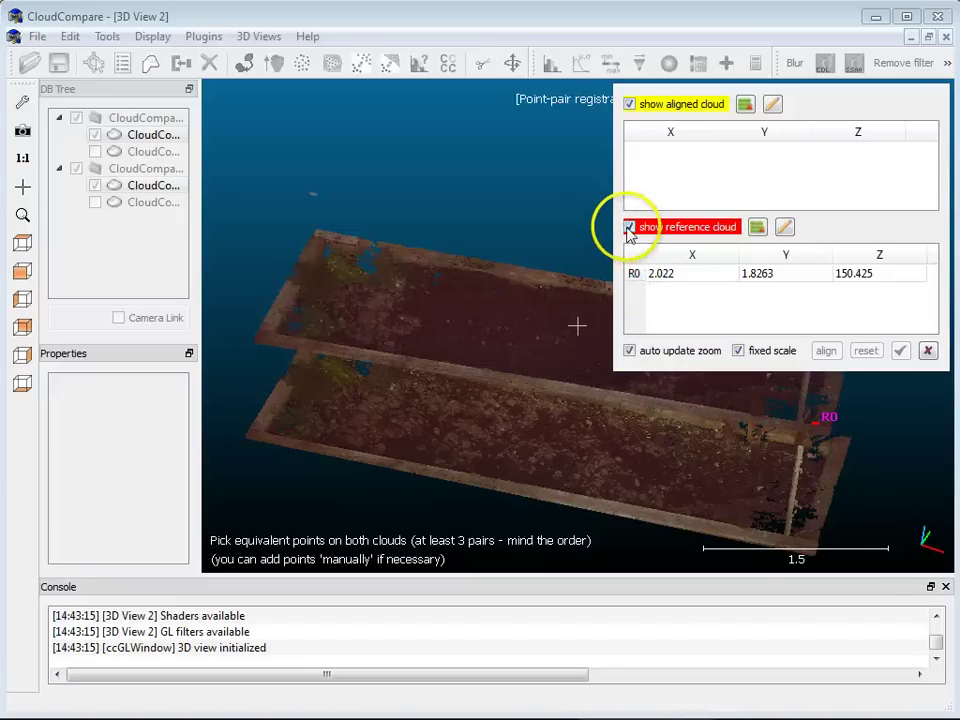
click(629, 228)
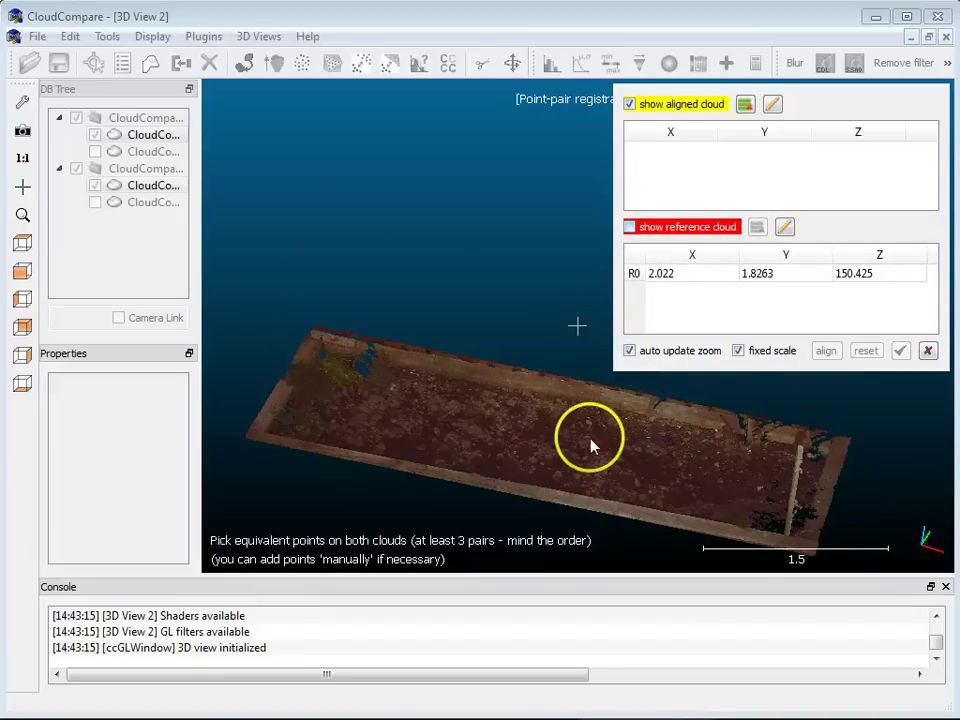
scroll(450, 268, up, 6)
scroll(545, 312, up, 3)
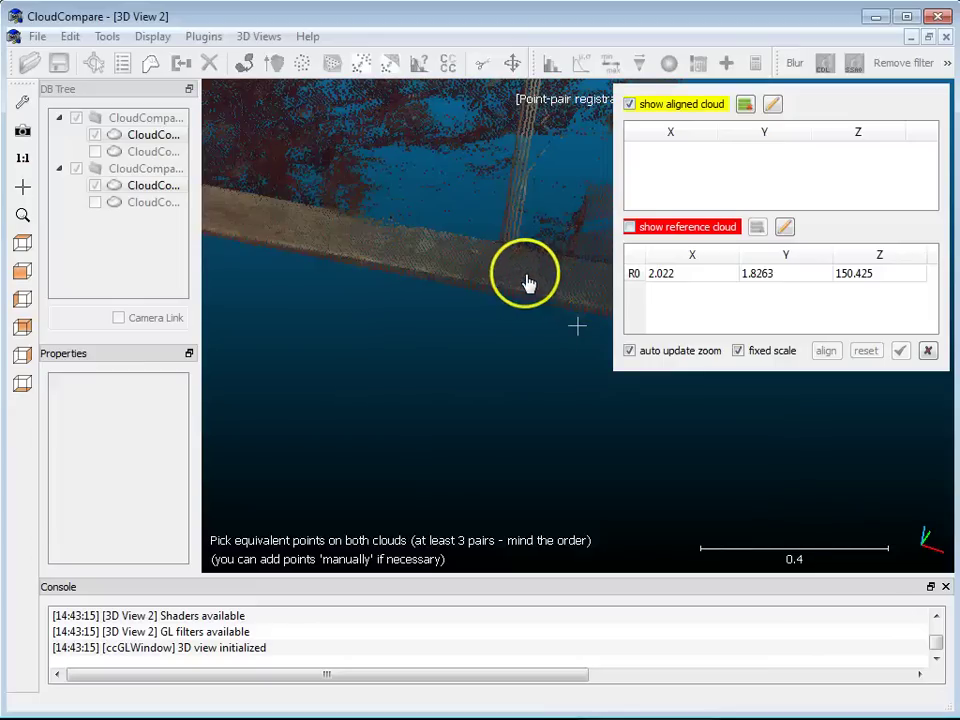
right_drag(525, 274, 400, 368)
scroll(398, 372, up, 2)
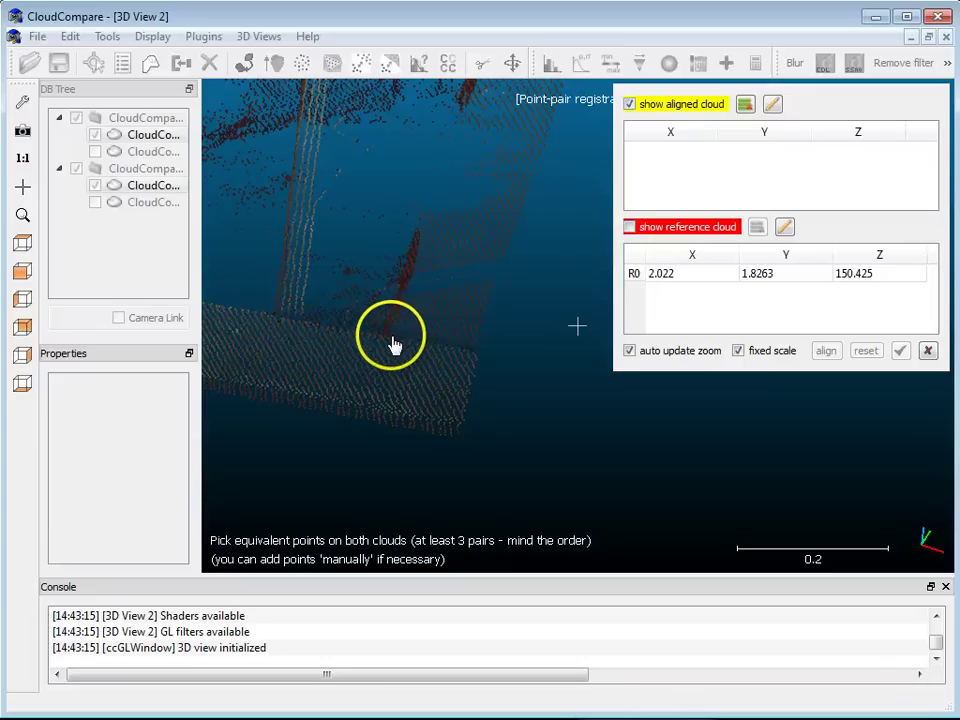
click(393, 335)
Survey the aligned bed from above, then switch back to showing only the reference cloud.
scroll(399, 334, down, 10)
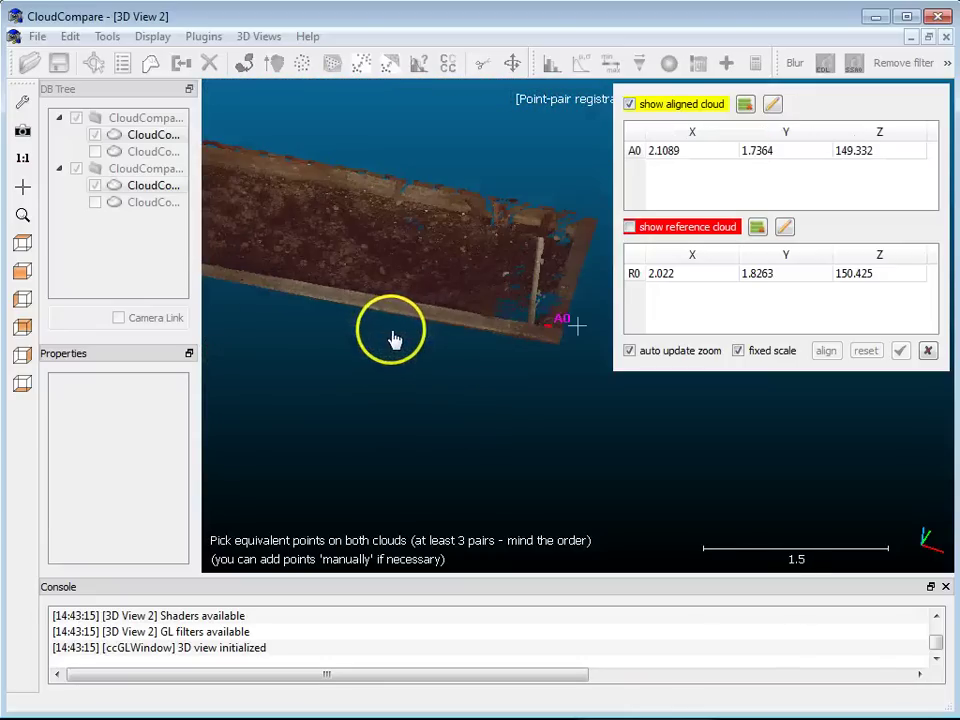
mouse_move(393, 338)
mouse_down()
mouse_move(424, 334)
mouse_move(399, 339)
mouse_move(424, 356)
mouse_move(447, 304)
mouse_move(456, 386)
mouse_move(401, 274)
mouse_up()
scroll(463, 281, up, 5)
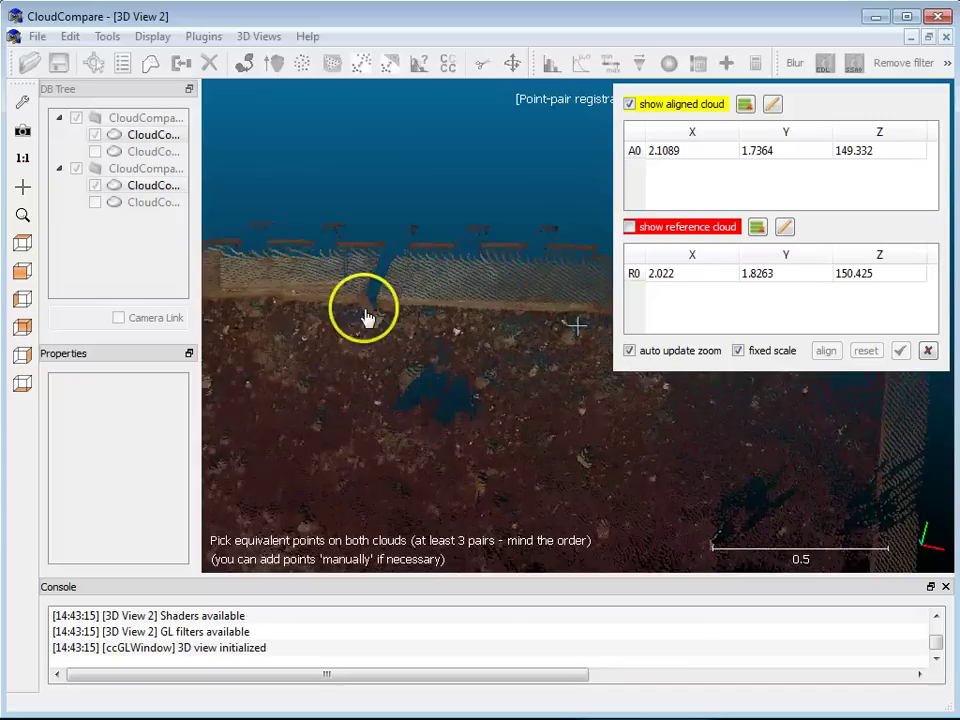
scroll(439, 328, up, 3)
drag(354, 336, 417, 329)
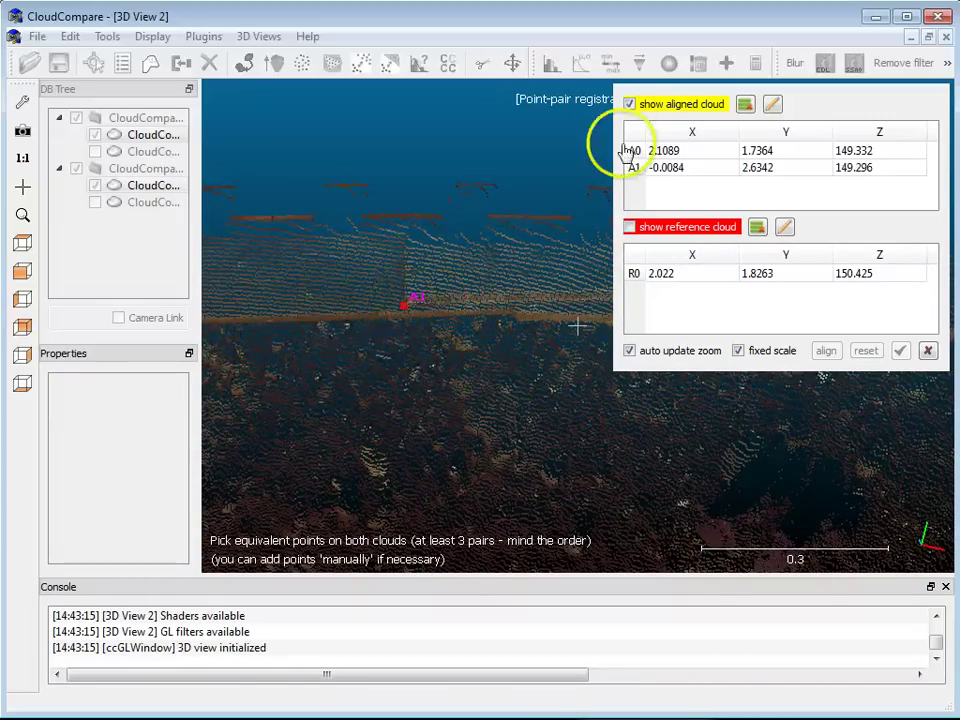
click(629, 105)
click(630, 228)
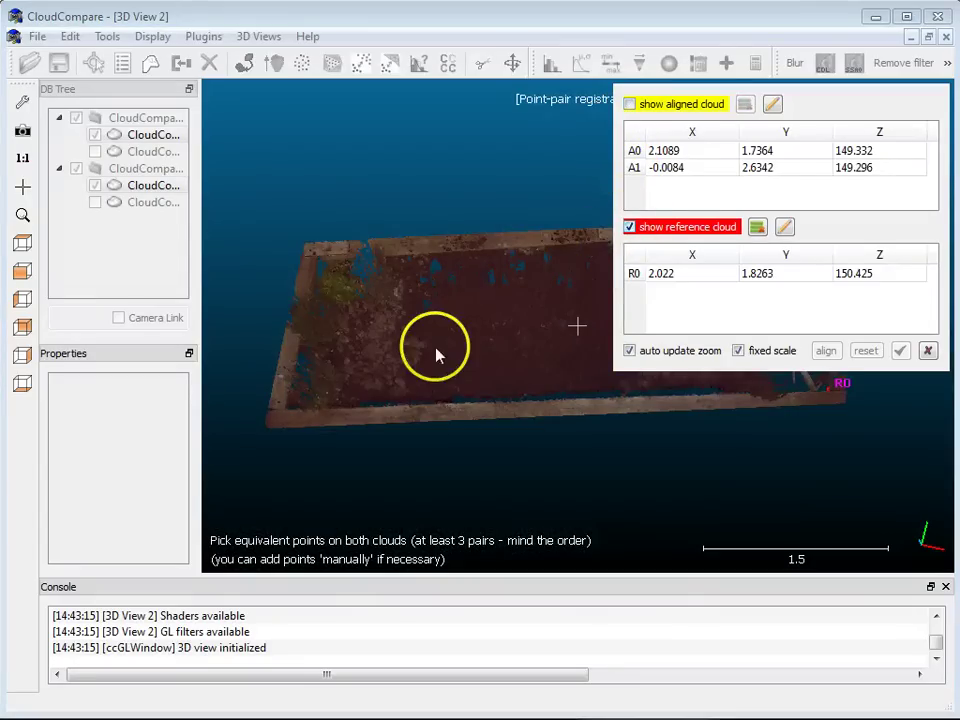
scroll(465, 250, up, 3)
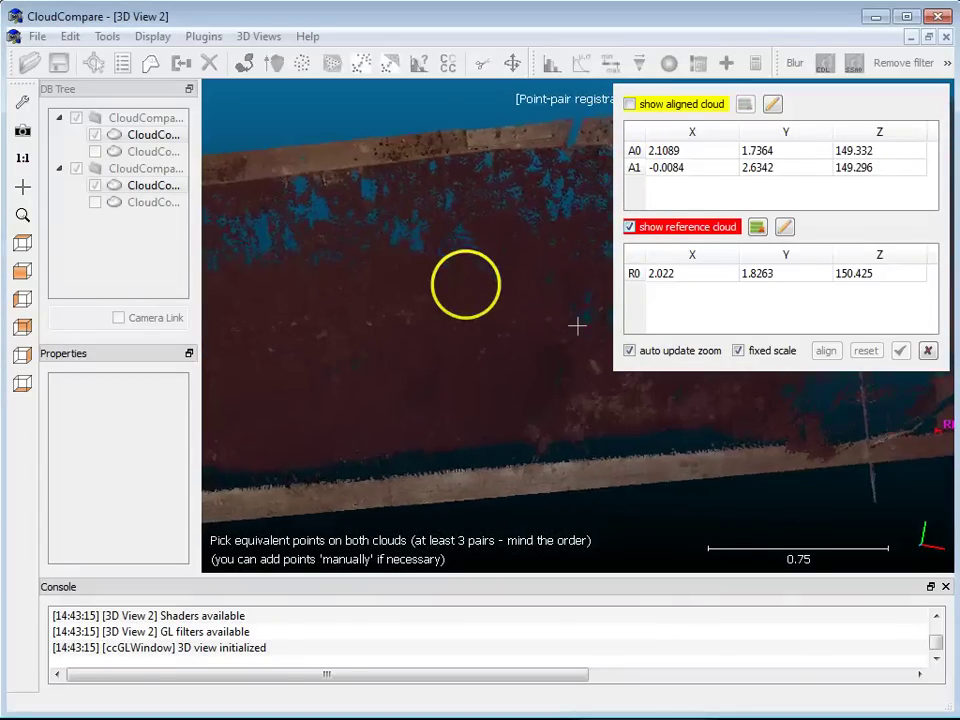
right_drag(465, 283, 456, 414)
scroll(465, 336, up, 3)
right_drag(460, 333, 454, 377)
scroll(337, 356, up, 1)
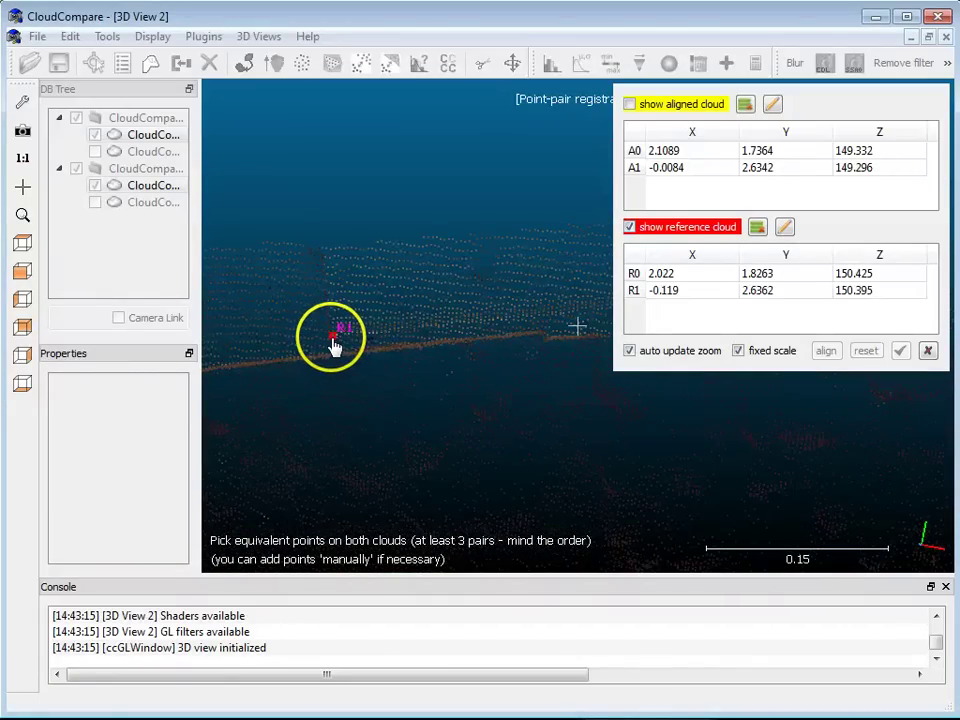
scroll(392, 358, down, 6)
Navigate to the bed's other corner and pick the third reference point R2.
right_drag(407, 399, 470, 336)
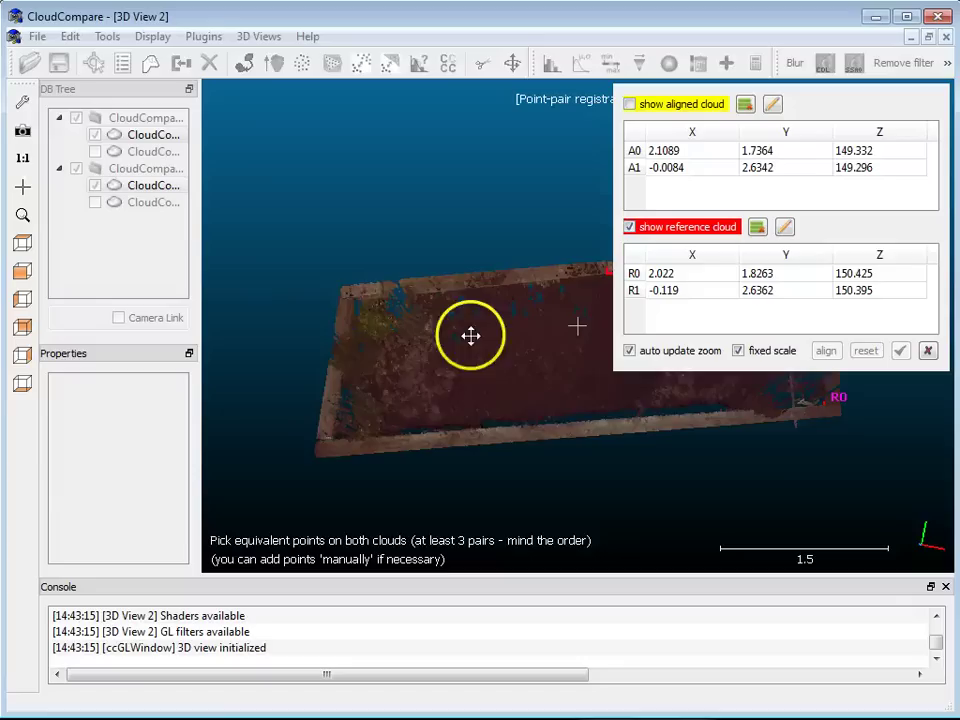
drag(470, 336, 437, 275)
scroll(316, 252, up, 3)
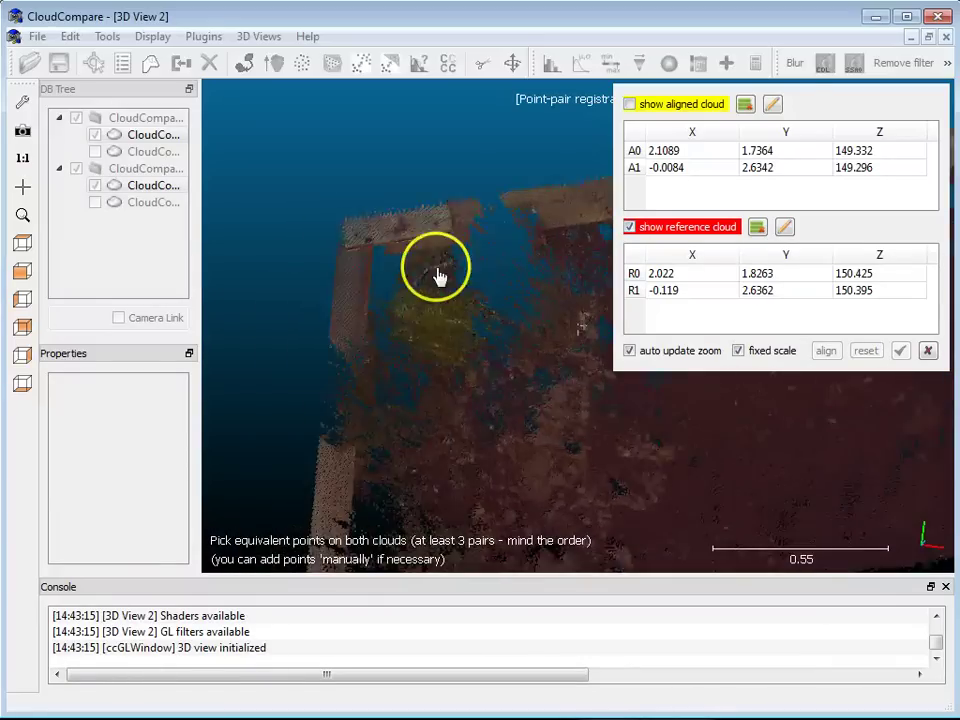
scroll(437, 275, up, 3)
right_drag(437, 275, 375, 343)
scroll(433, 300, up, 2)
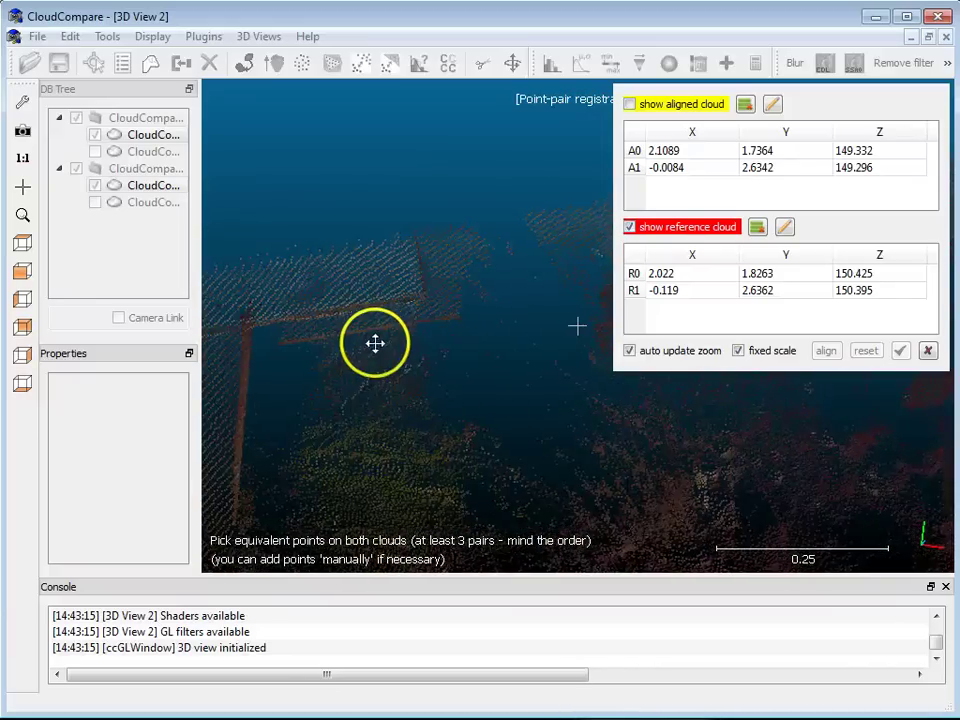
scroll(375, 343, up, 3)
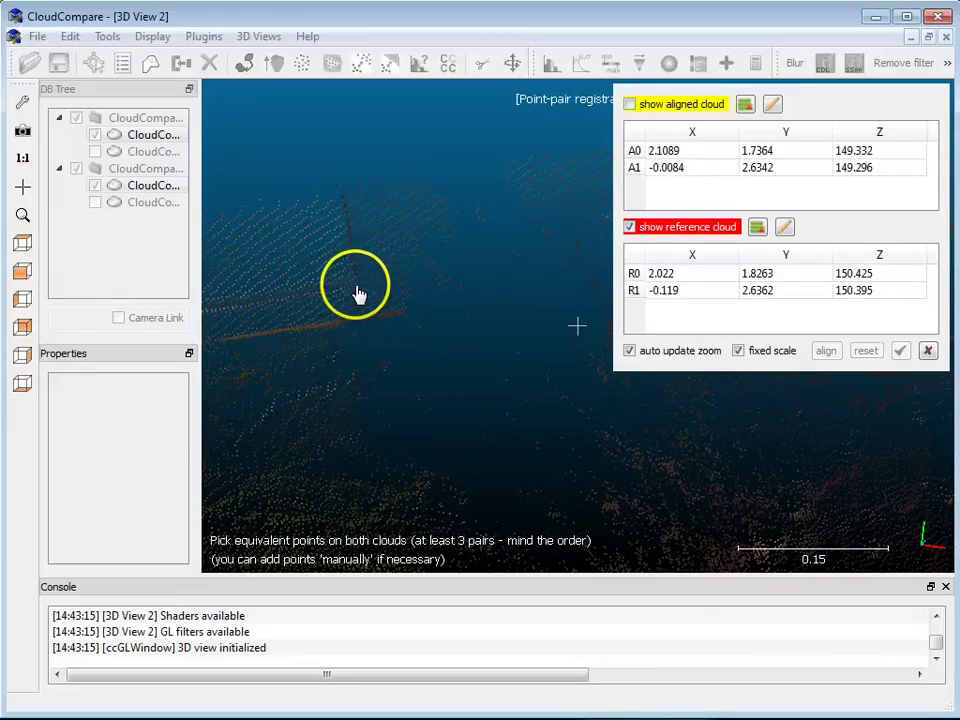
click(358, 296)
Switch to the aligned cloud and pick the matching third point A2.
scroll(446, 311, down, 5)
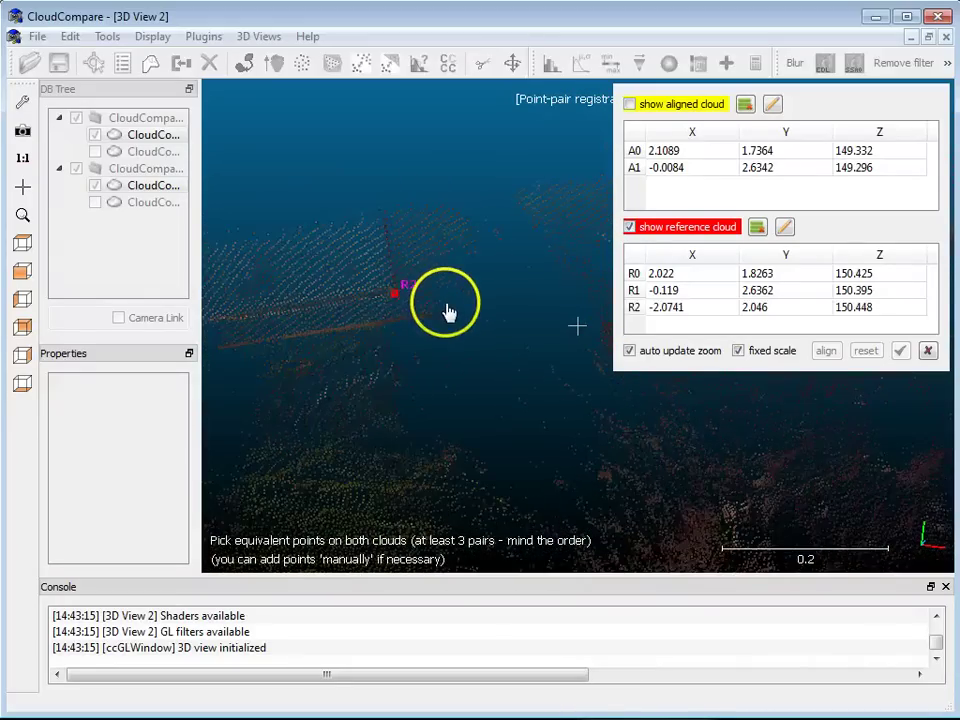
click(628, 106)
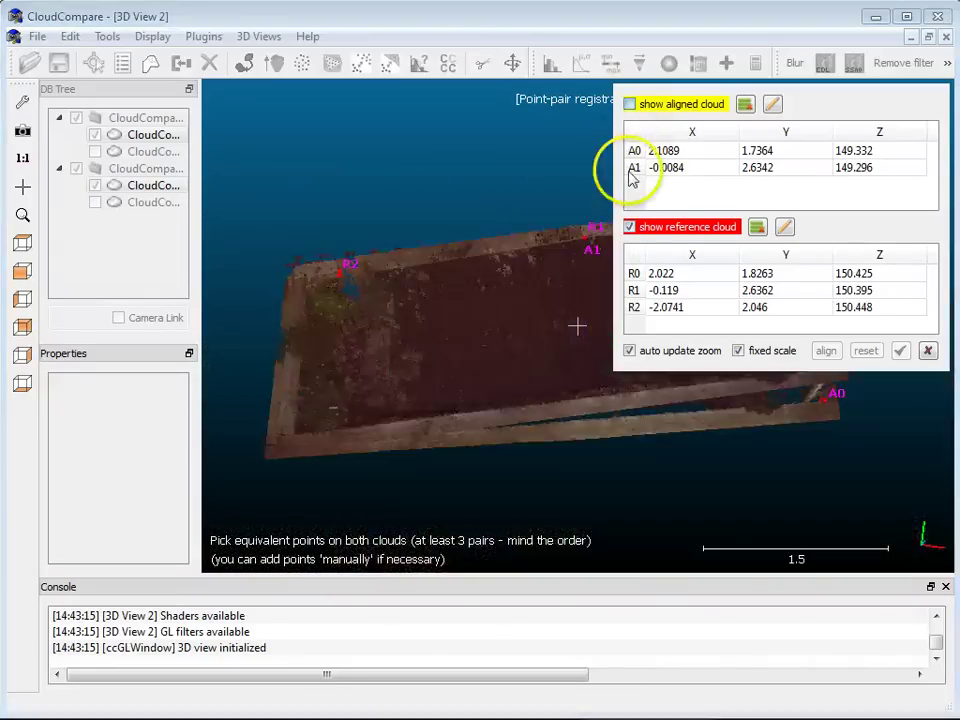
click(630, 229)
drag(356, 304, 334, 316)
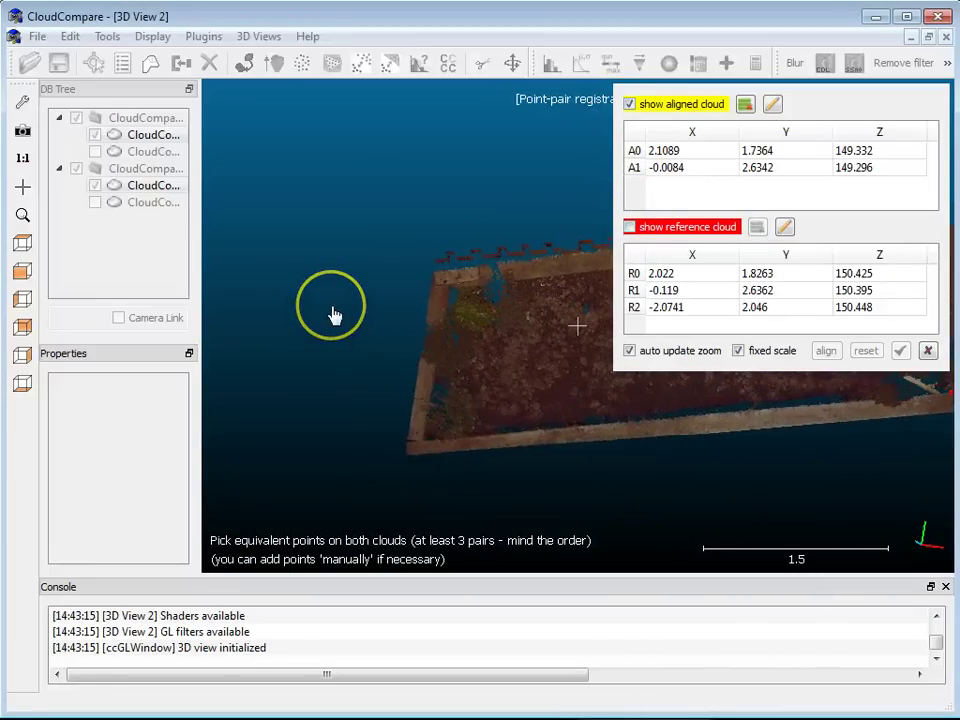
scroll(339, 261, up, 6)
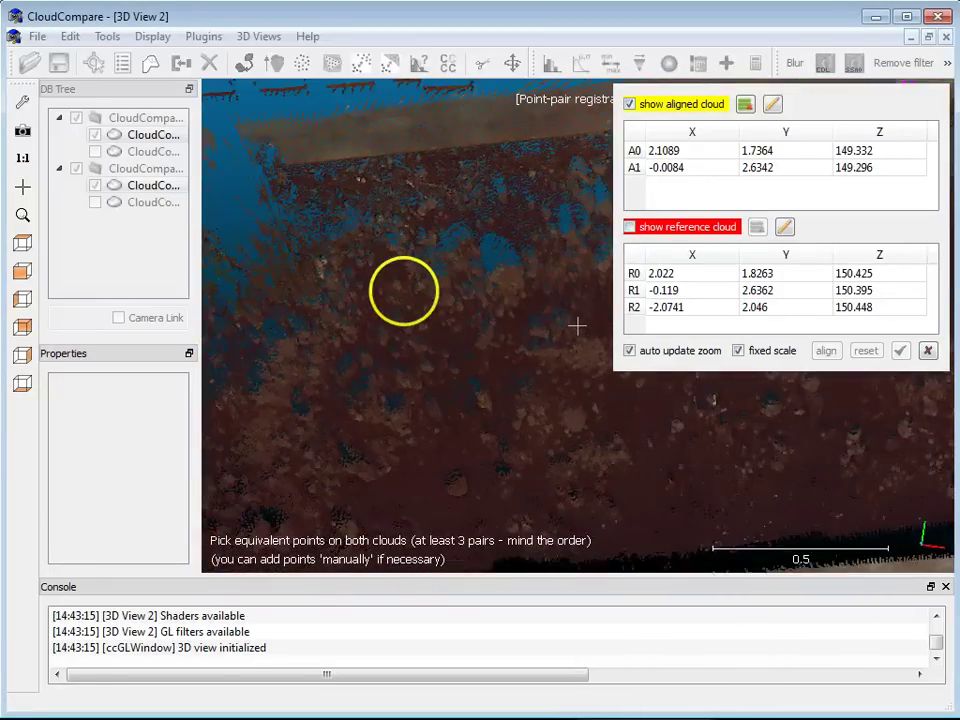
drag(317, 289, 360, 248)
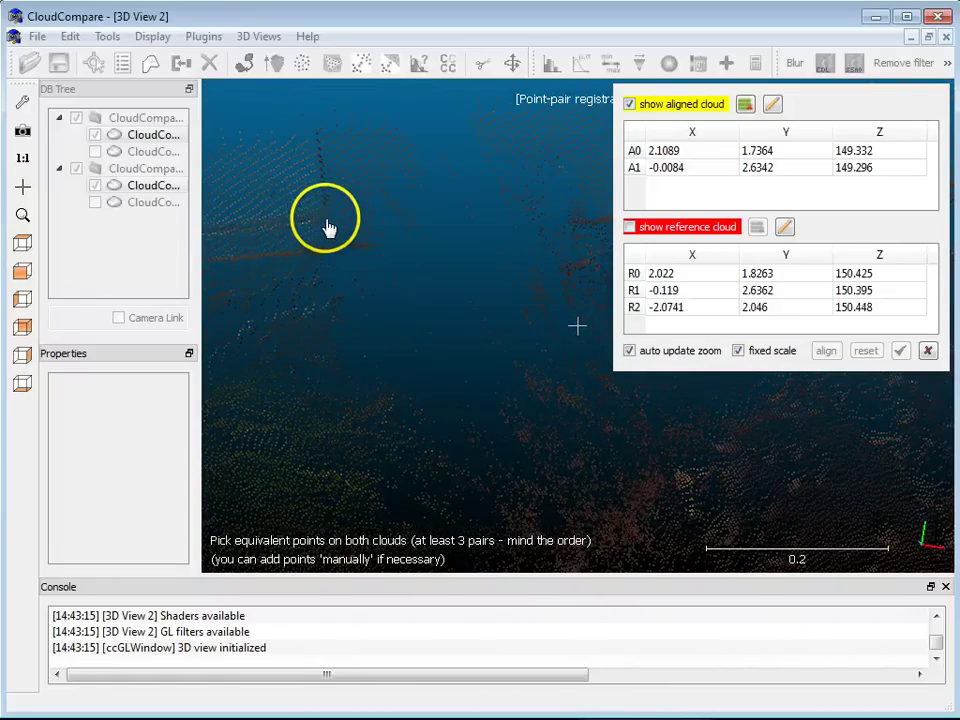
click(325, 220)
drag(445, 266, 455, 326)
Show the reference cloud, align the clouds from the three point pairs, and accept the registration.
click(629, 227)
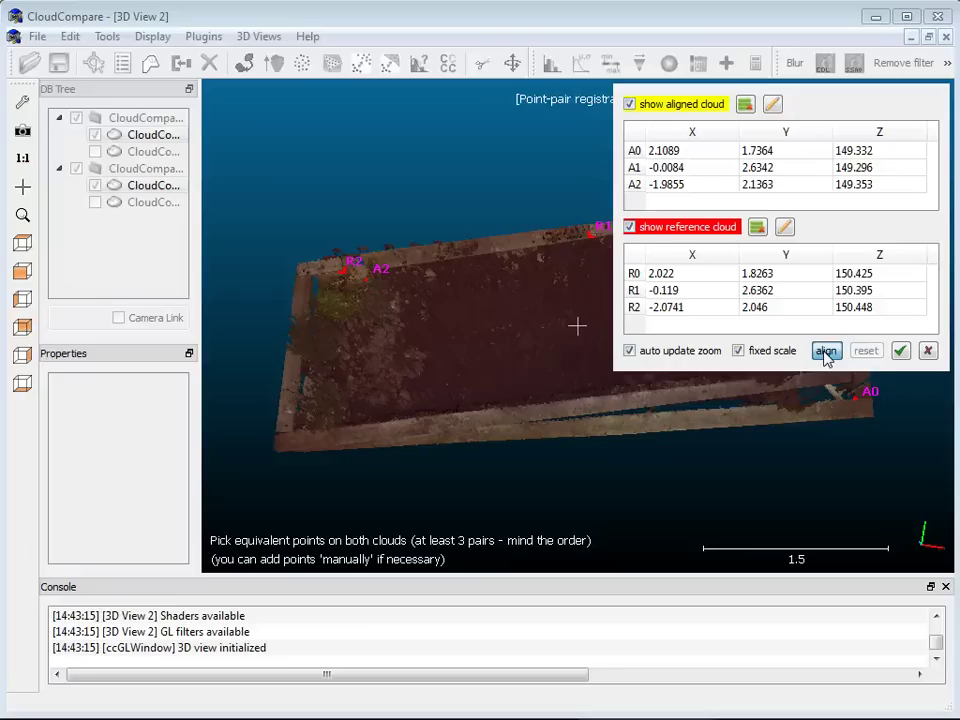
click(825, 353)
right_drag(339, 353, 400, 383)
drag(400, 383, 470, 280)
drag(512, 440, 482, 444)
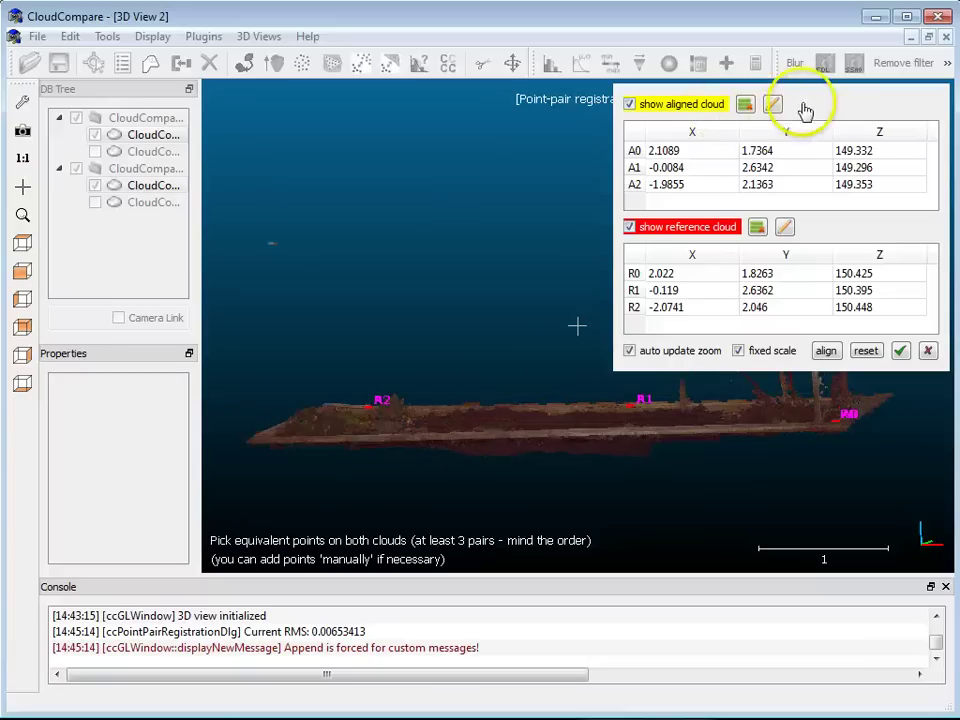
click(900, 351)
Deselect the clouds and orbit around the aligned beds to inspect their overlap.
drag(622, 440, 386, 302)
click(127, 263)
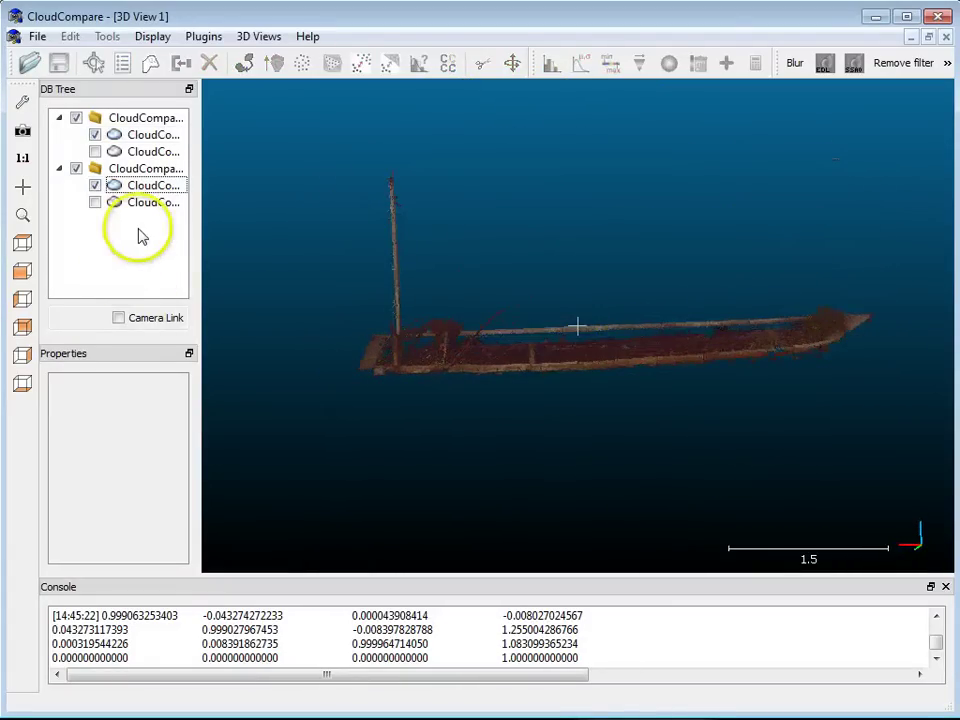
drag(638, 418, 583, 429)
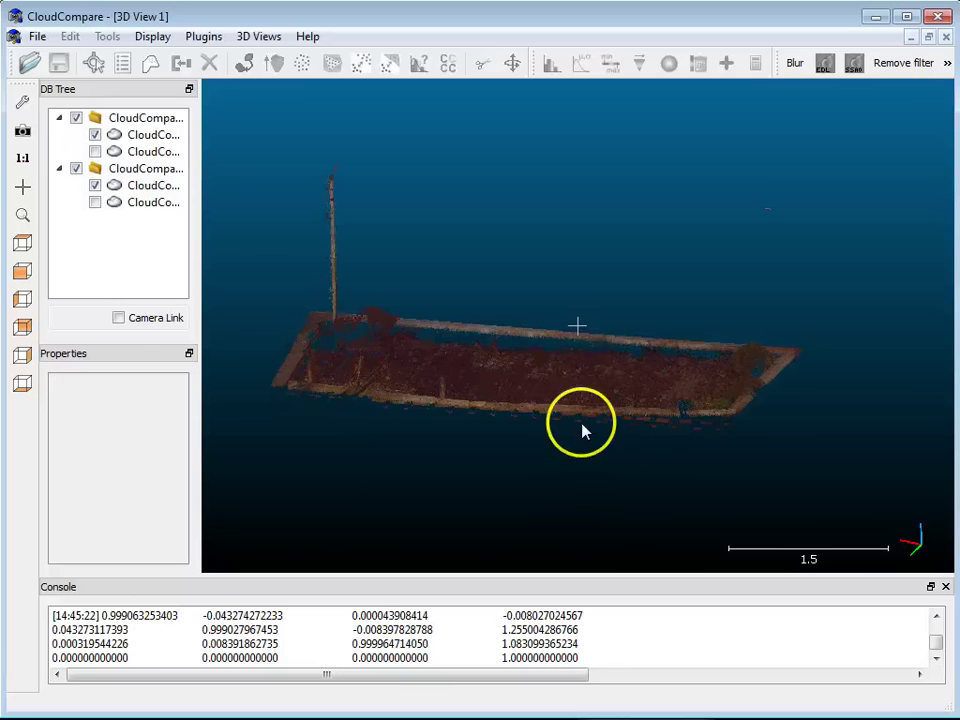
scroll(583, 426, up, 5)
right_drag(583, 424, 567, 355)
drag(567, 355, 529, 366)
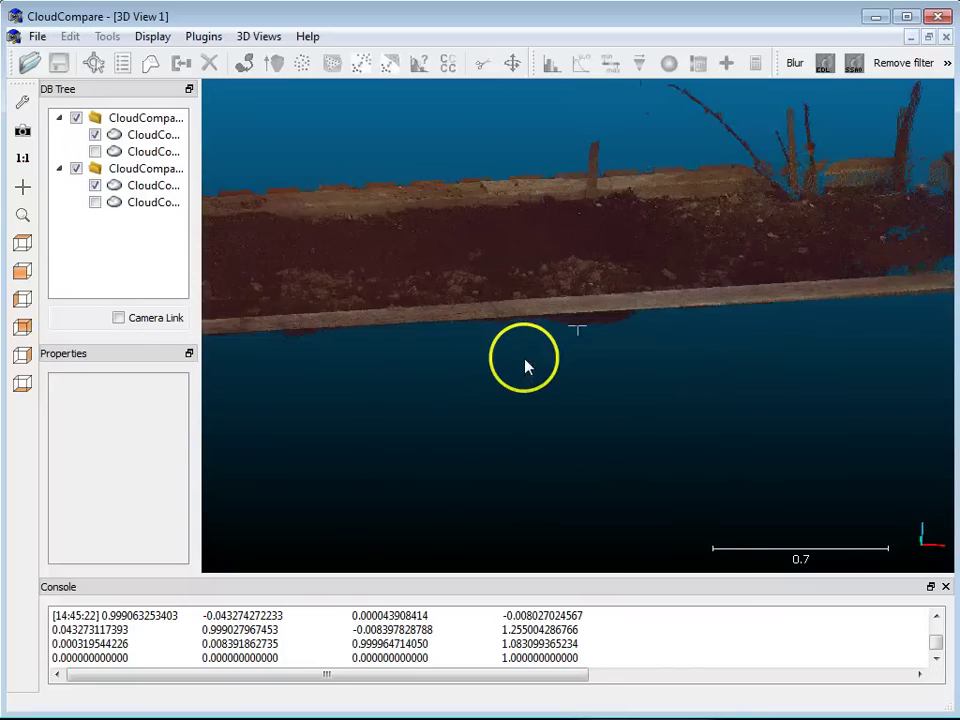
scroll(527, 366, up, 3)
scroll(525, 368, down, 5)
right_drag(525, 369, 637, 406)
drag(637, 406, 677, 418)
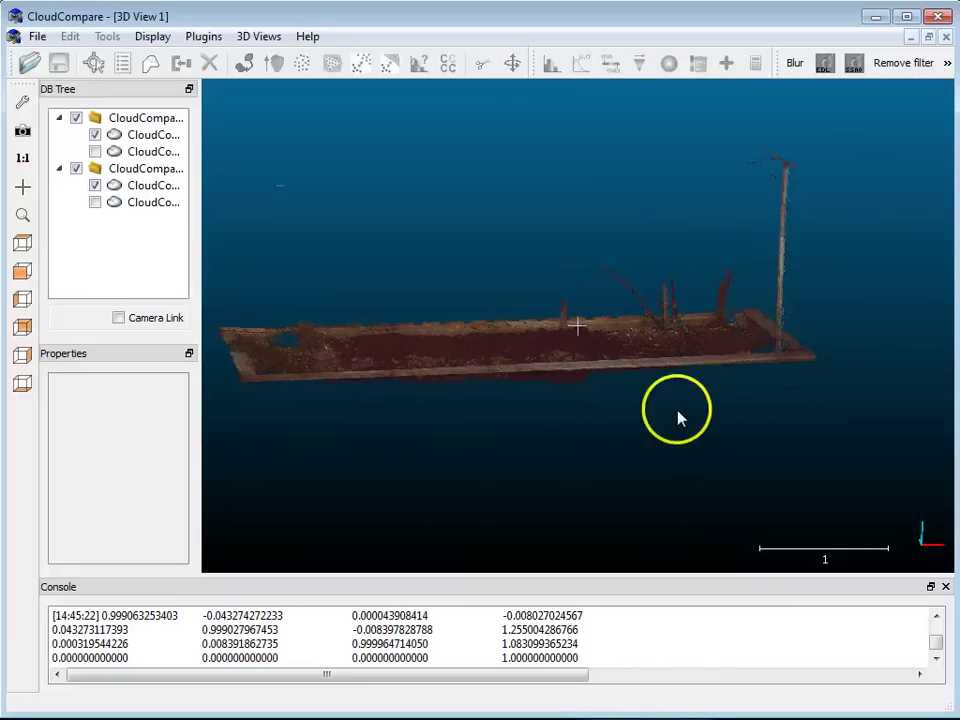
Compute Garden1-to-Garden2 distances with Octree Level enabled, yielding mean 0.022190 and std deviation 0.026414.
click(152, 134)
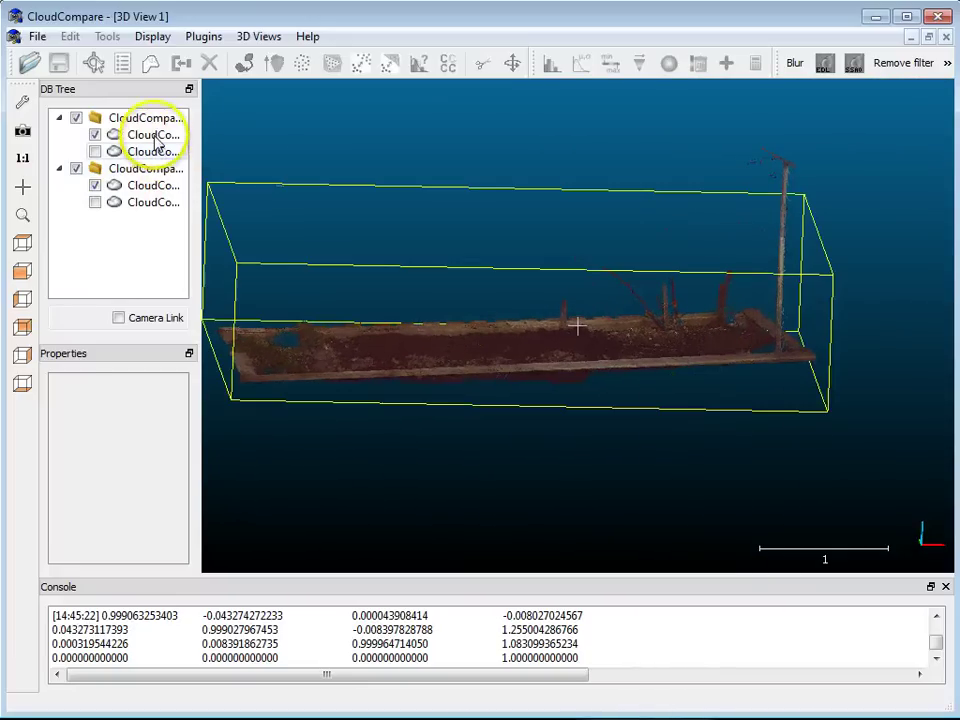
ctrl+click(148, 187)
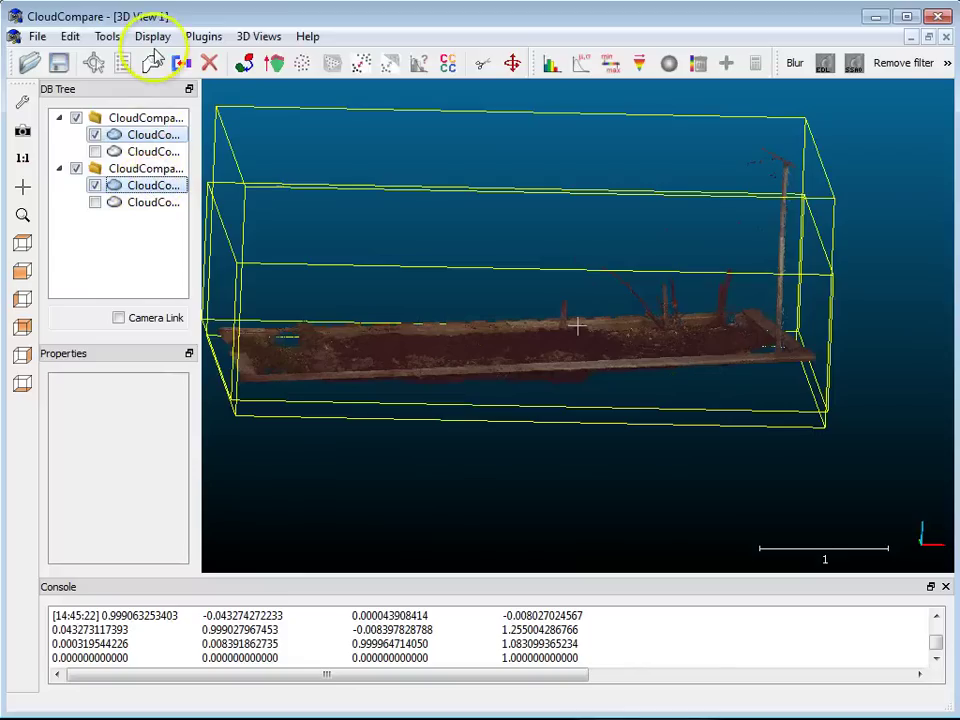
click(361, 65)
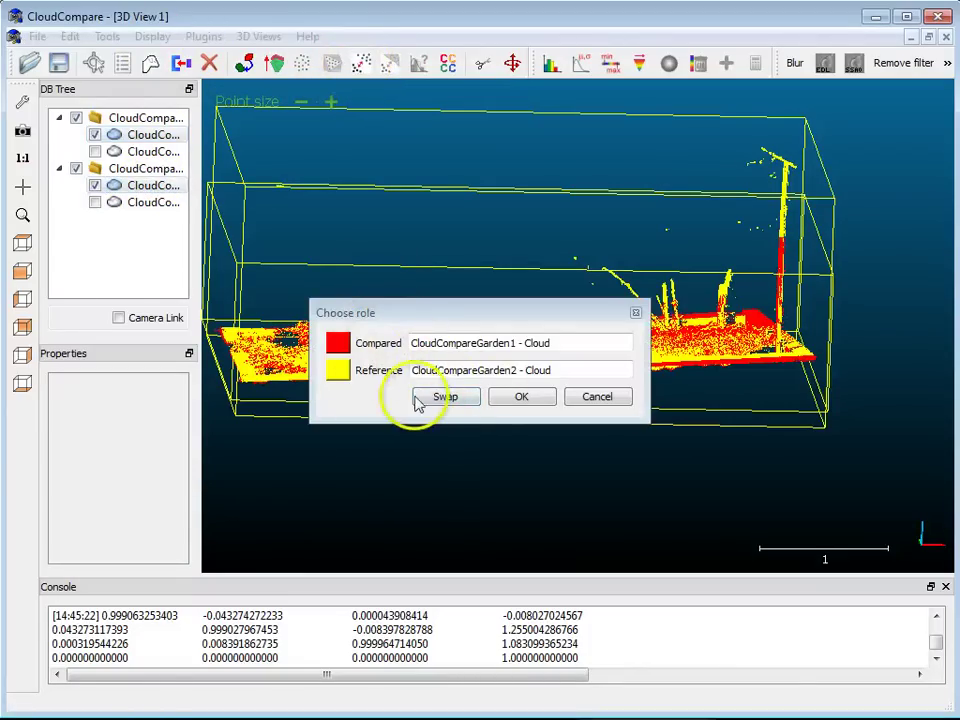
click(518, 398)
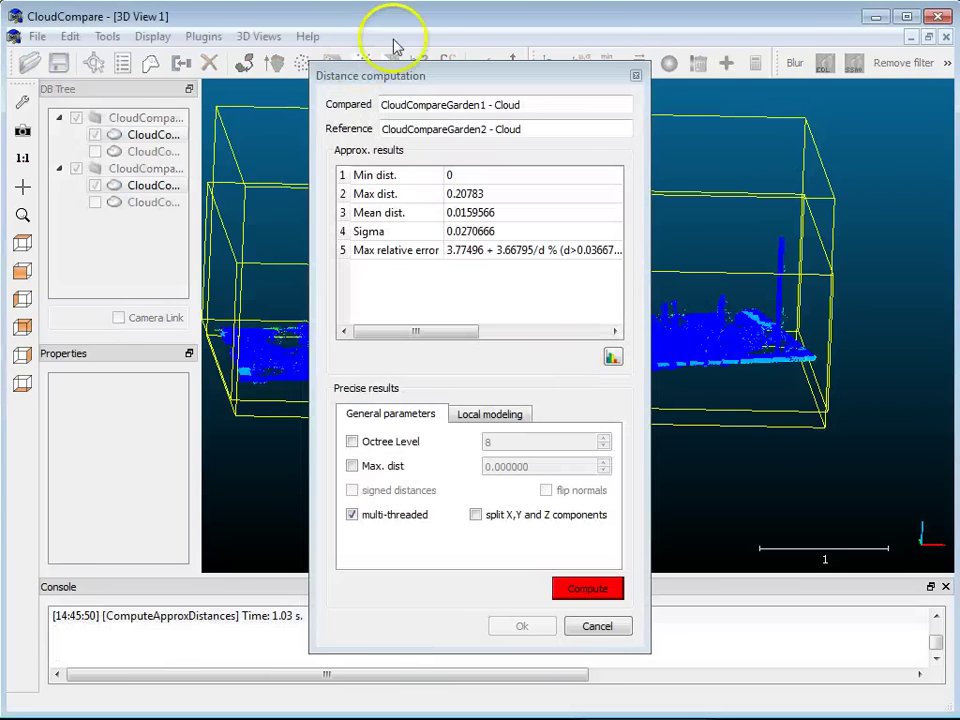
drag(440, 78, 236, 74)
click(190, 439)
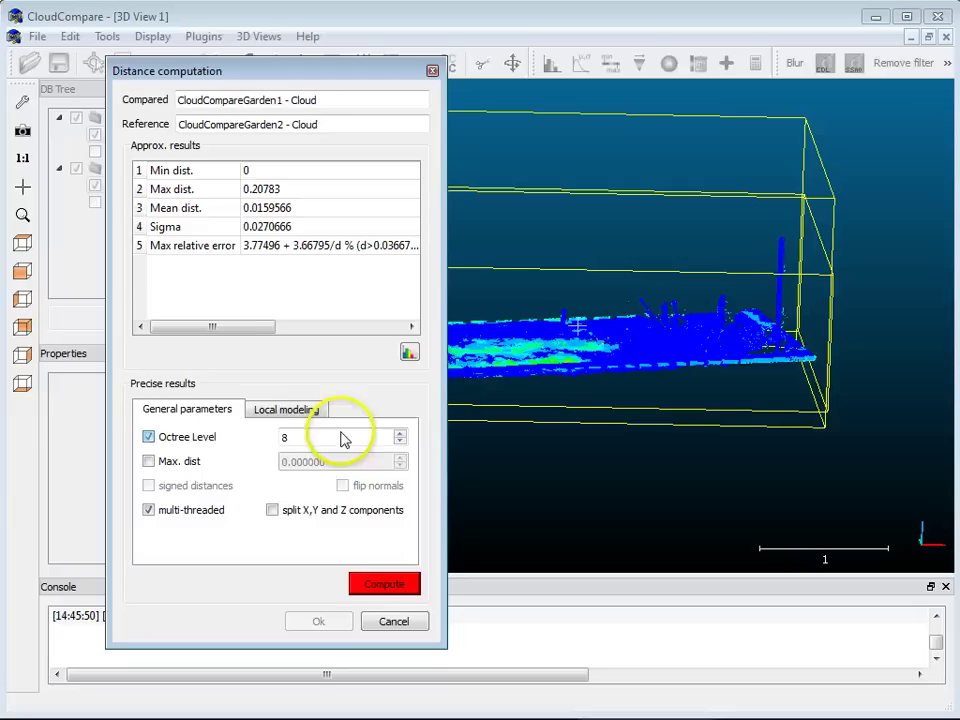
click(381, 586)
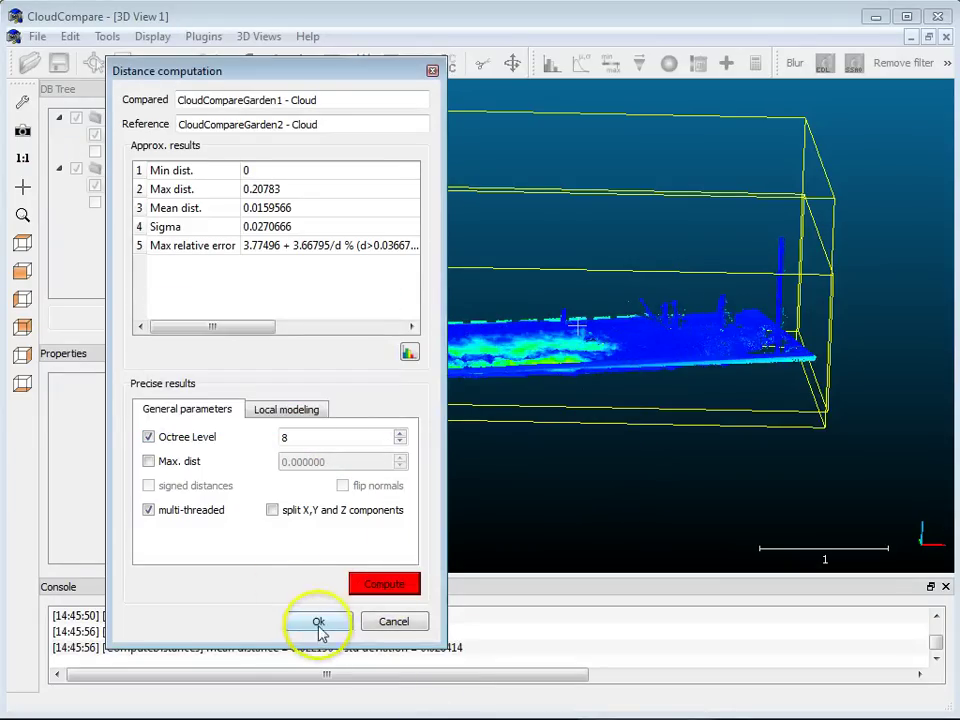
click(318, 623)
drag(579, 461, 313, 386)
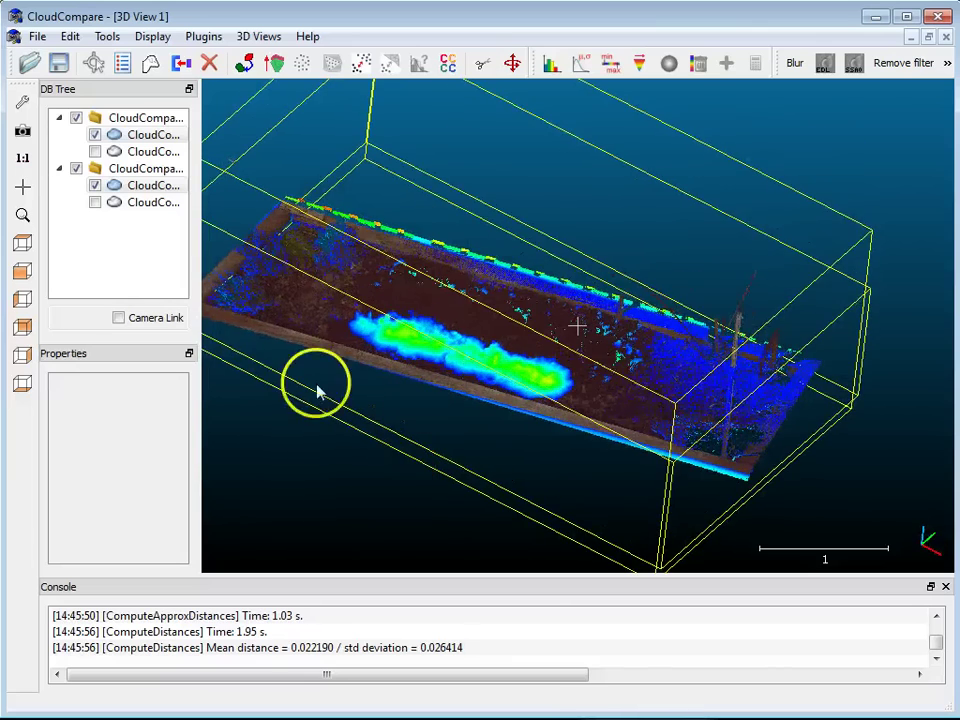
Hide the Garden2 group so only the distance-coloured Garden1 cloud is visible.
click(95, 136)
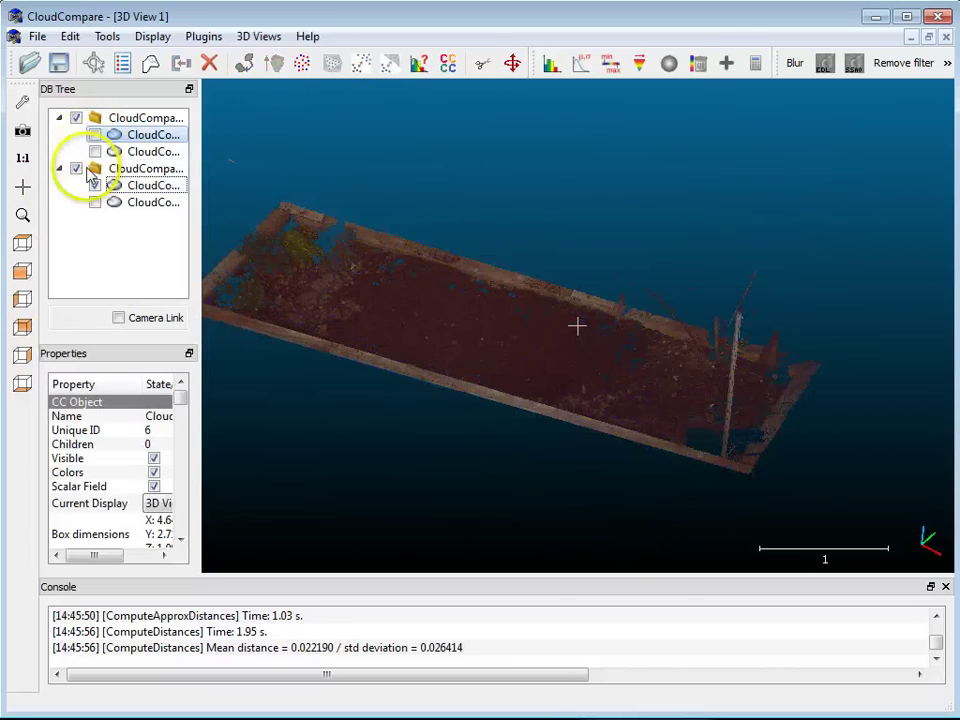
click(76, 168)
click(95, 135)
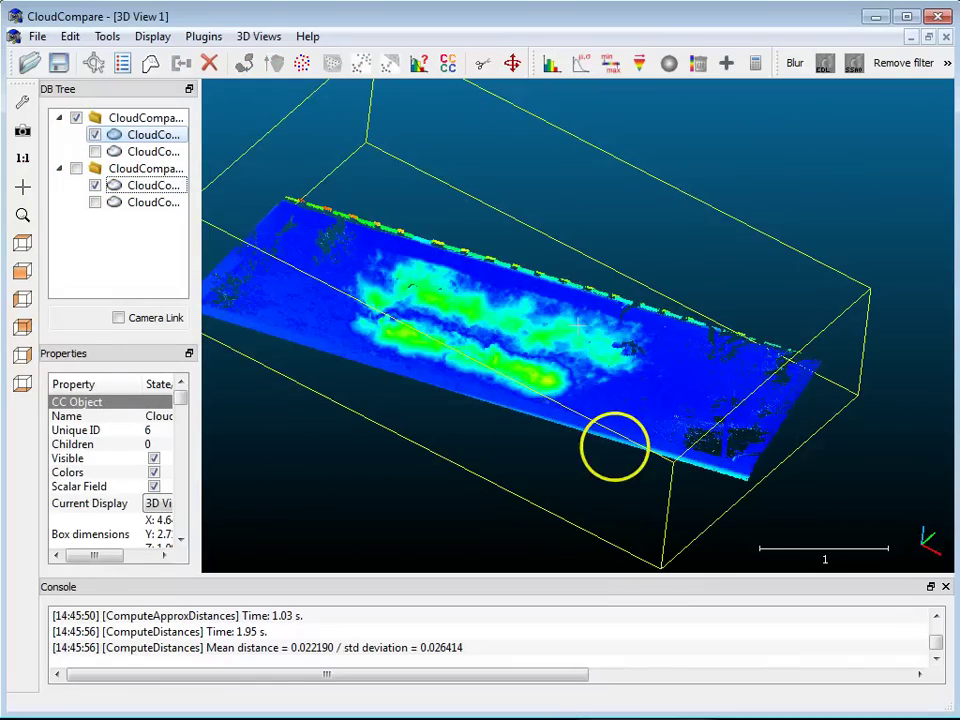
drag(614, 447, 601, 380)
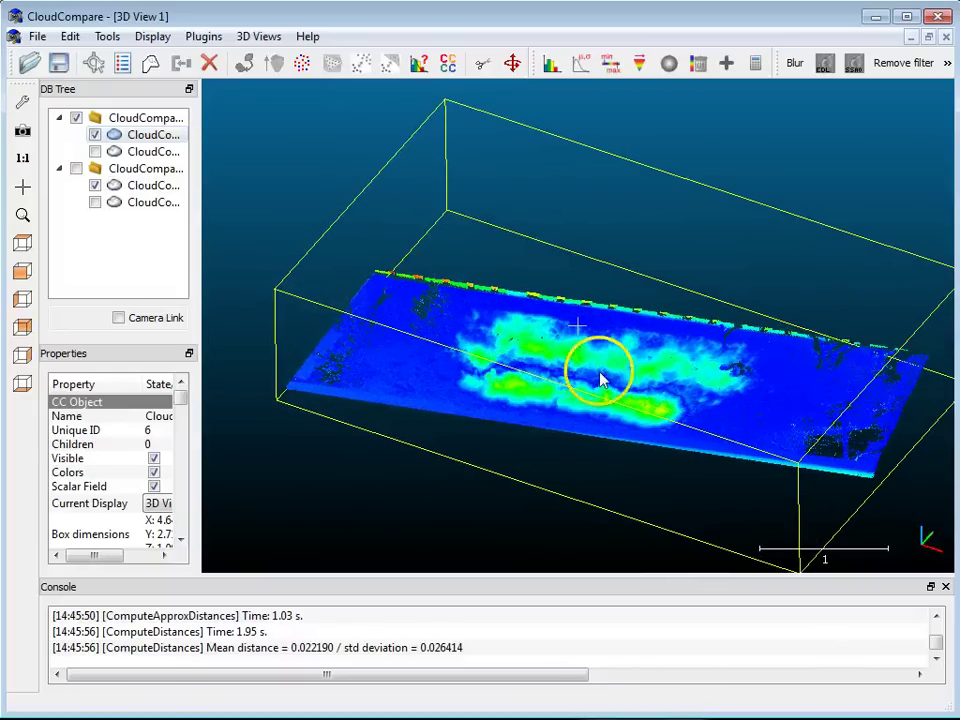
Display the C2C distances colour scale and set colour saturation to about 0.107.
drag(183, 410, 322, 480)
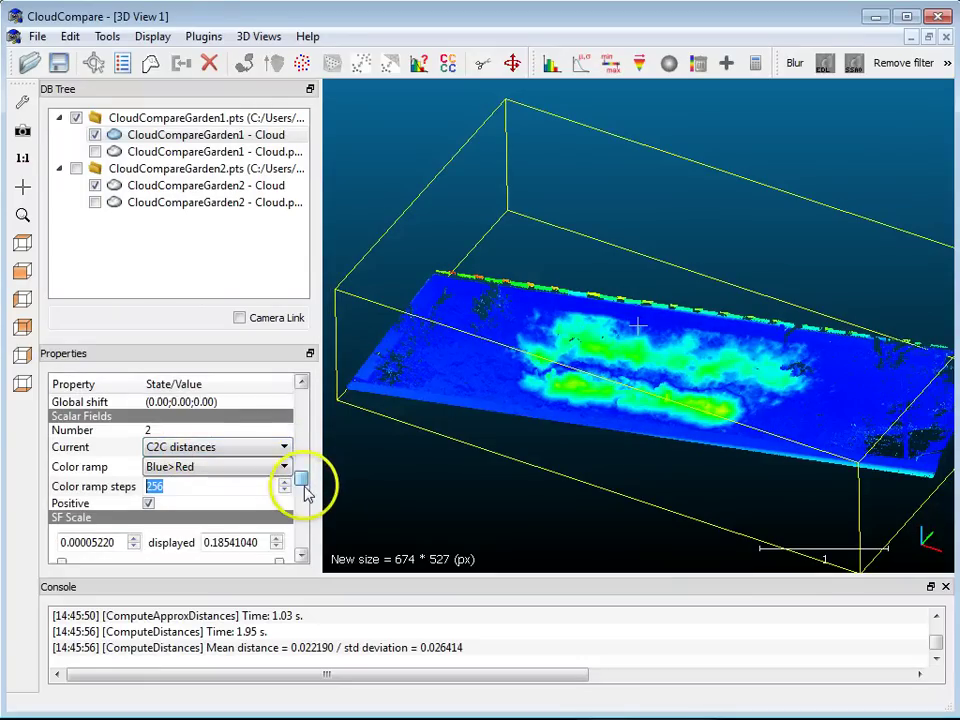
drag(304, 486, 311, 526)
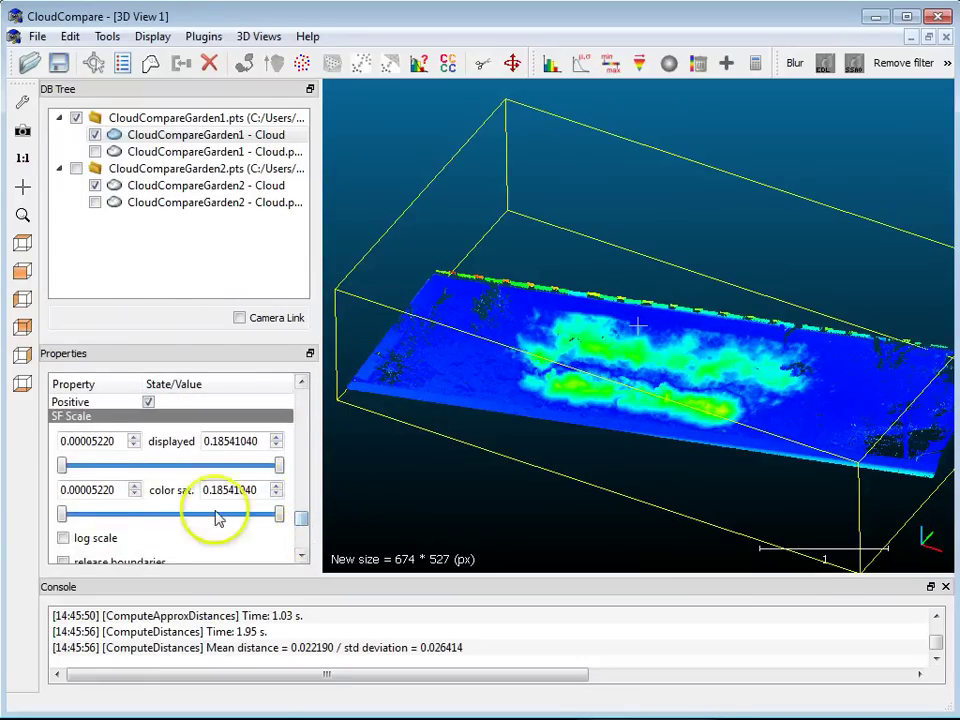
scroll(222, 516, down, 3)
click(154, 417)
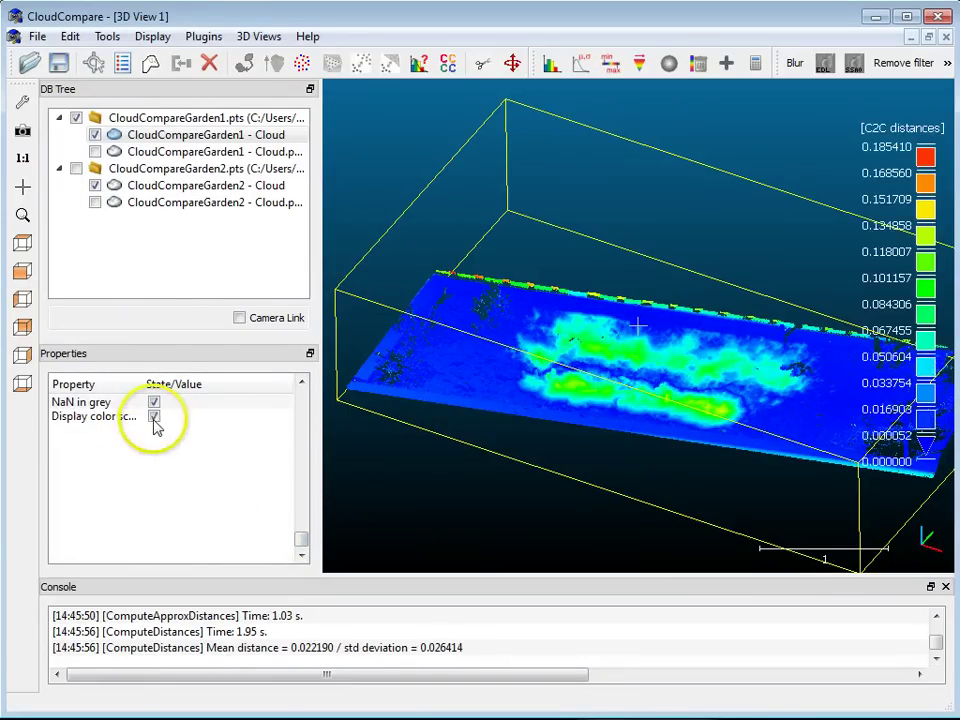
drag(634, 364, 634, 407)
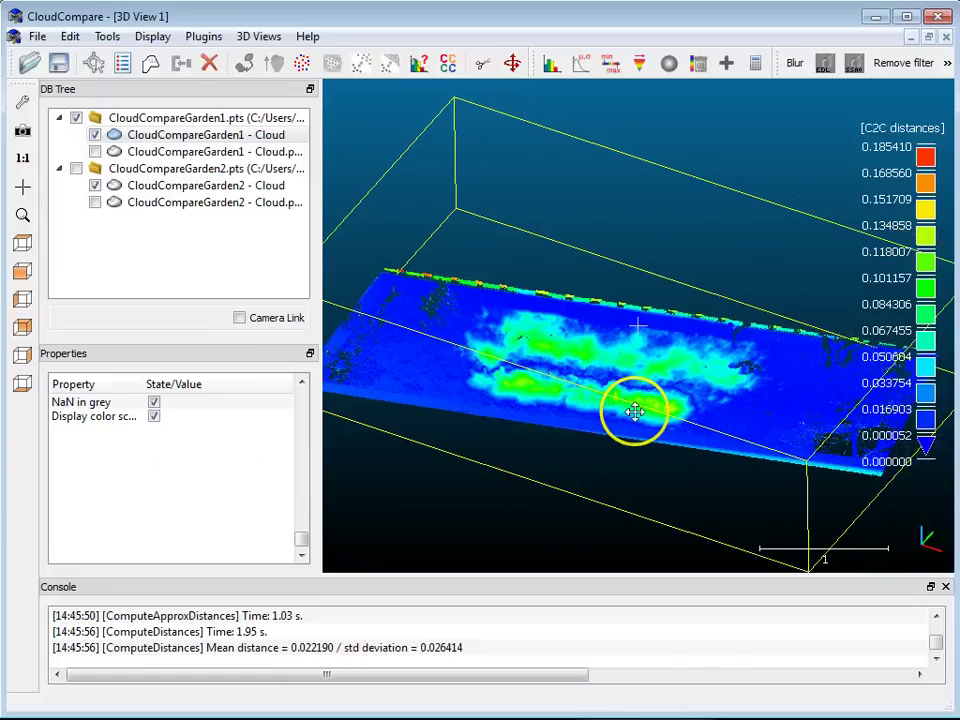
drag(300, 545, 187, 514)
drag(590, 472, 688, 403)
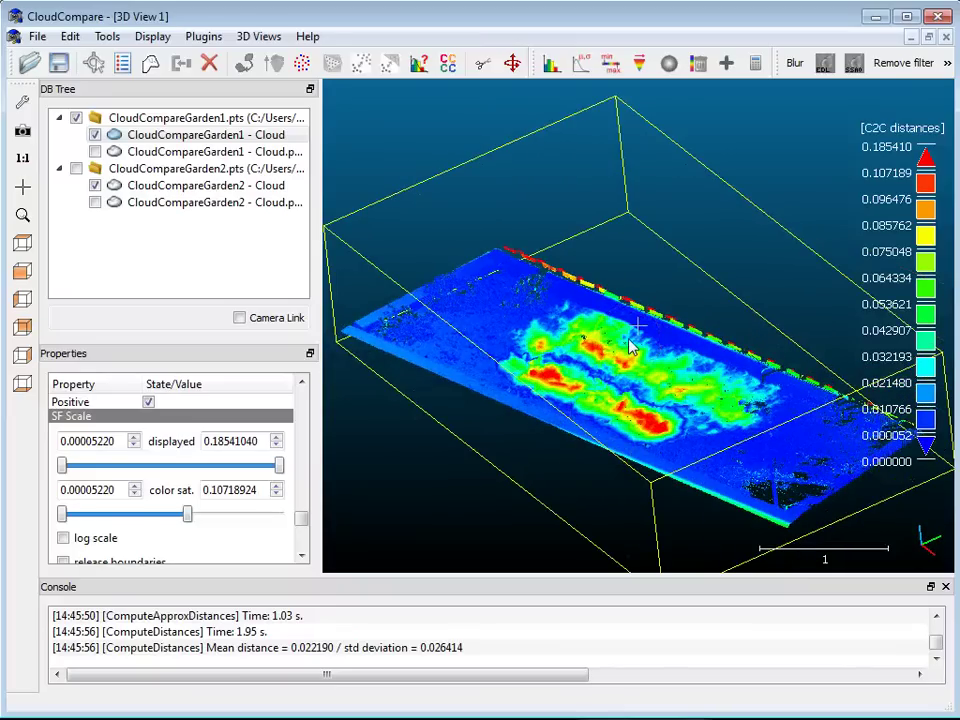